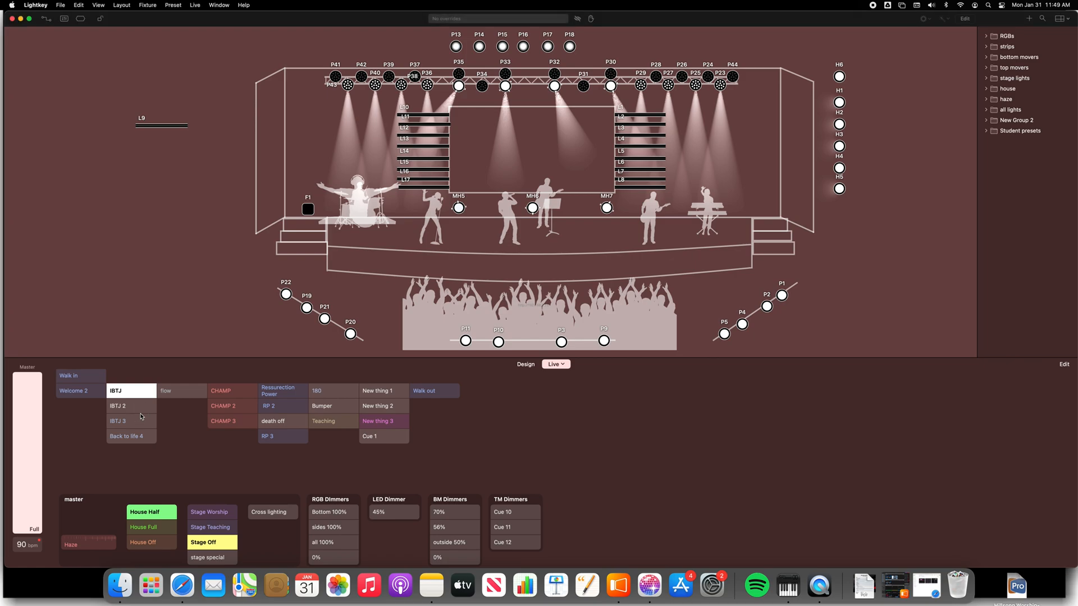
# - Trigger the IBTJ 2, 180 and Teaching cues in turn, and show the Teaching cue's info
pyautogui.click(143, 411)
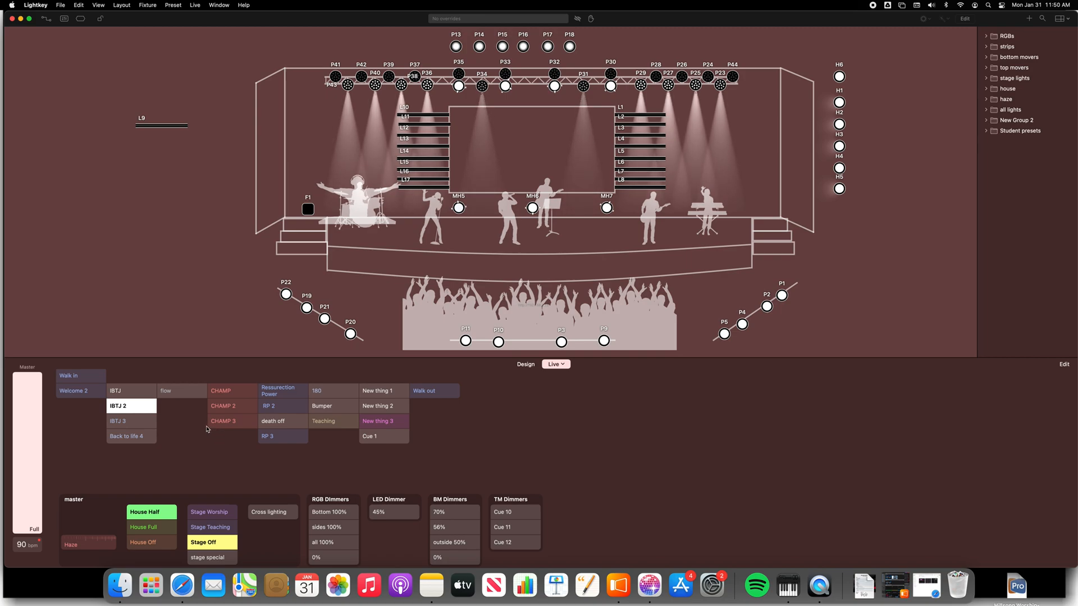
pyautogui.click(344, 396)
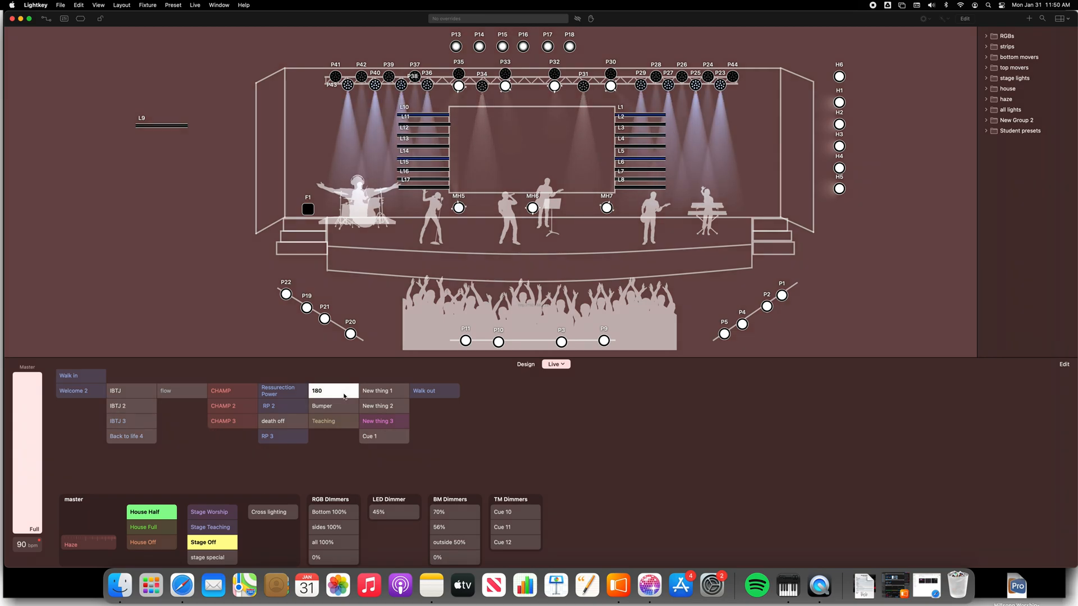
pyautogui.click(340, 425)
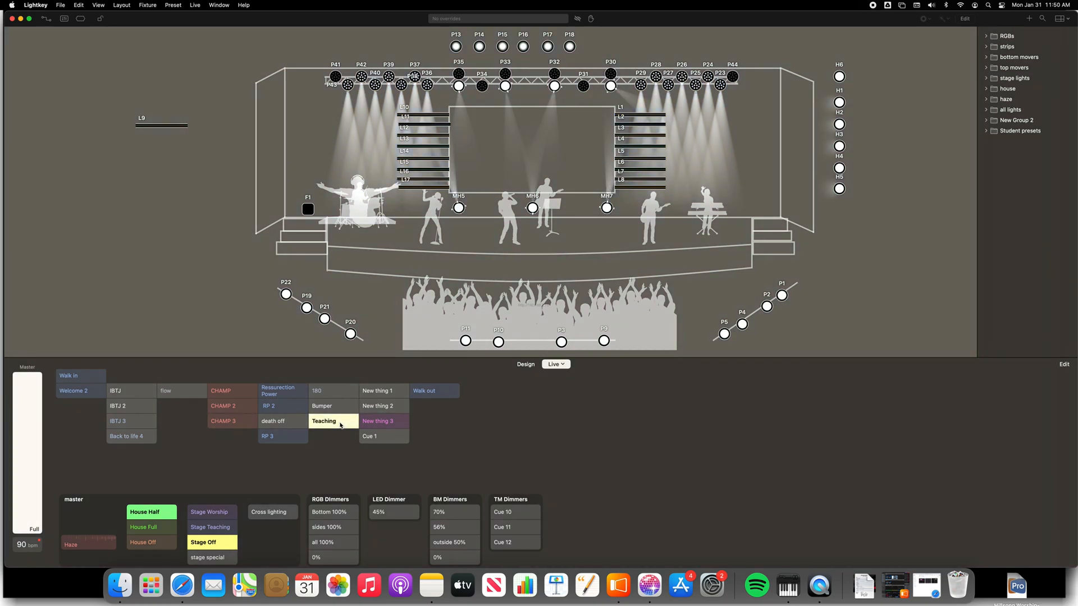
pyautogui.rightClick(340, 426)
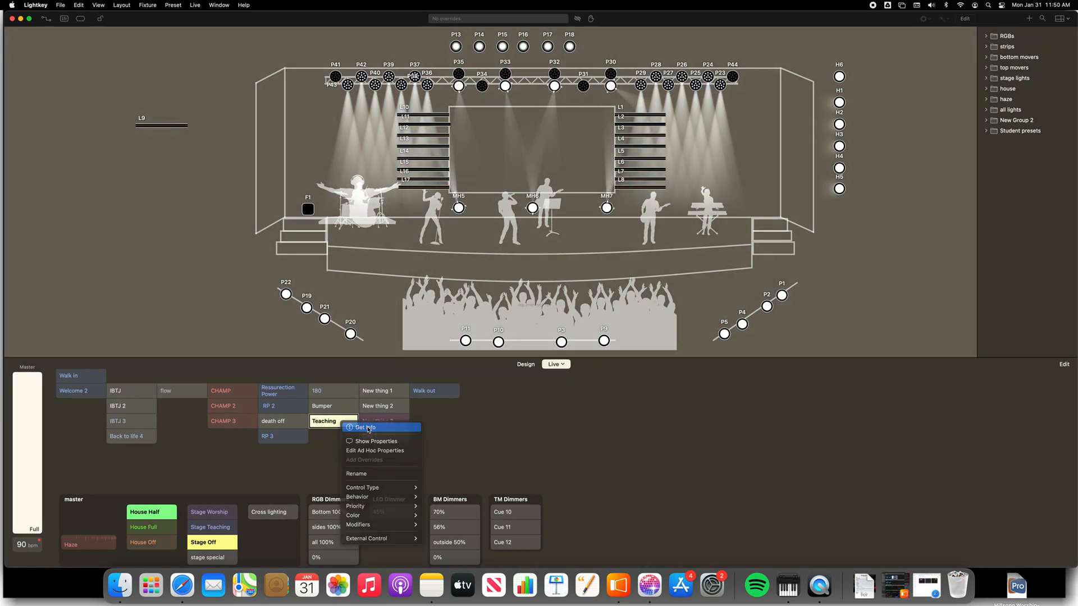
pyautogui.click(370, 430)
# - Inspect the Teaching cue's outside 50% preset in edit mode, cancel the edit and return to the Live view
pyautogui.moveTo(1019, 415)
pyautogui.click(1052, 413)
pyautogui.moveTo(1064, 78)
pyautogui.click(1055, 141)
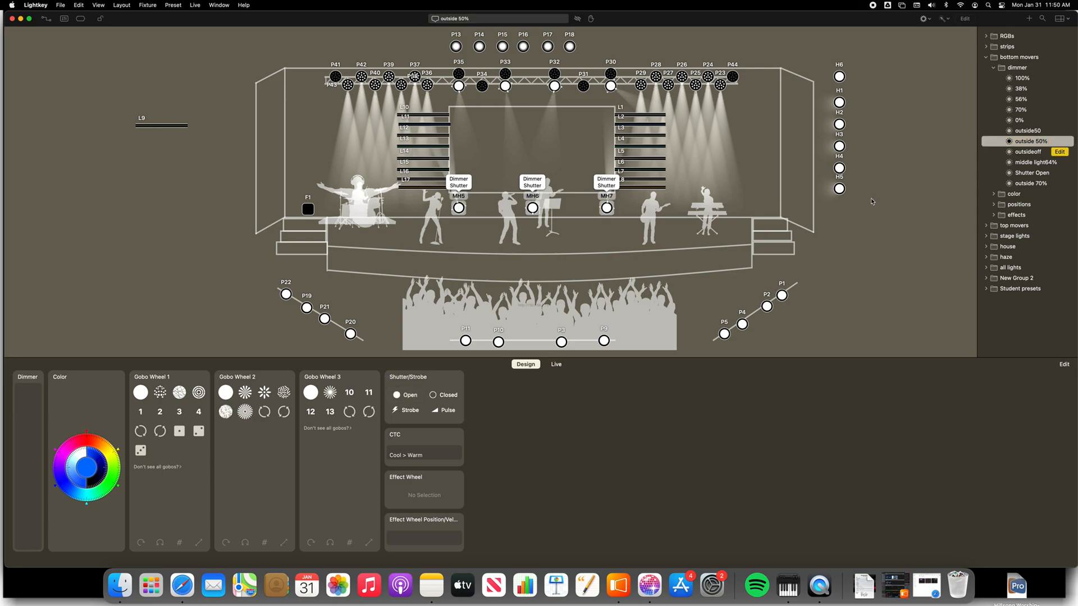
pyautogui.click(556, 365)
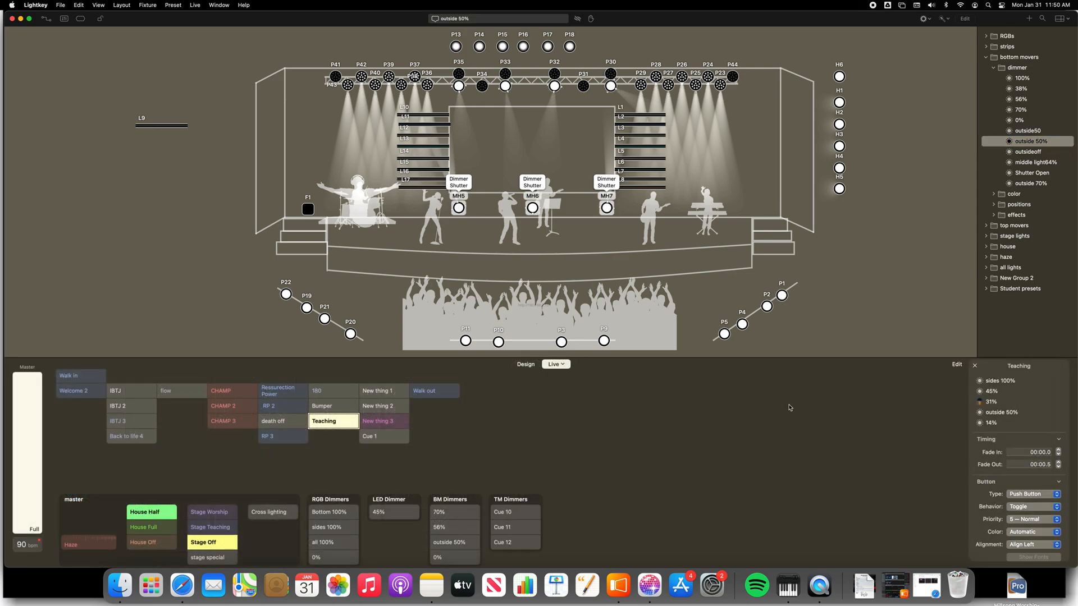
# - Add the last-listed speaker-named Teaching preset from the top movers positions folder to the Teaching cue, and collapse the preset folders
pyautogui.moveTo(1012, 415)
pyautogui.click(994, 69)
pyautogui.click(987, 57)
pyautogui.click(987, 67)
pyautogui.click(993, 100)
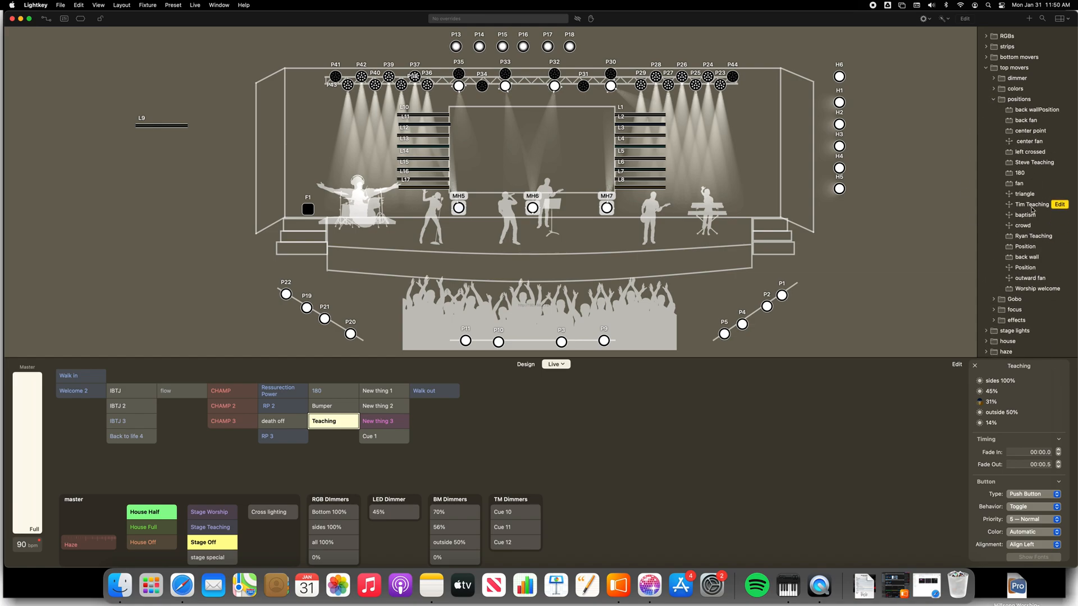
pyautogui.moveTo(1032, 236); pyautogui.dragTo(1001, 373)
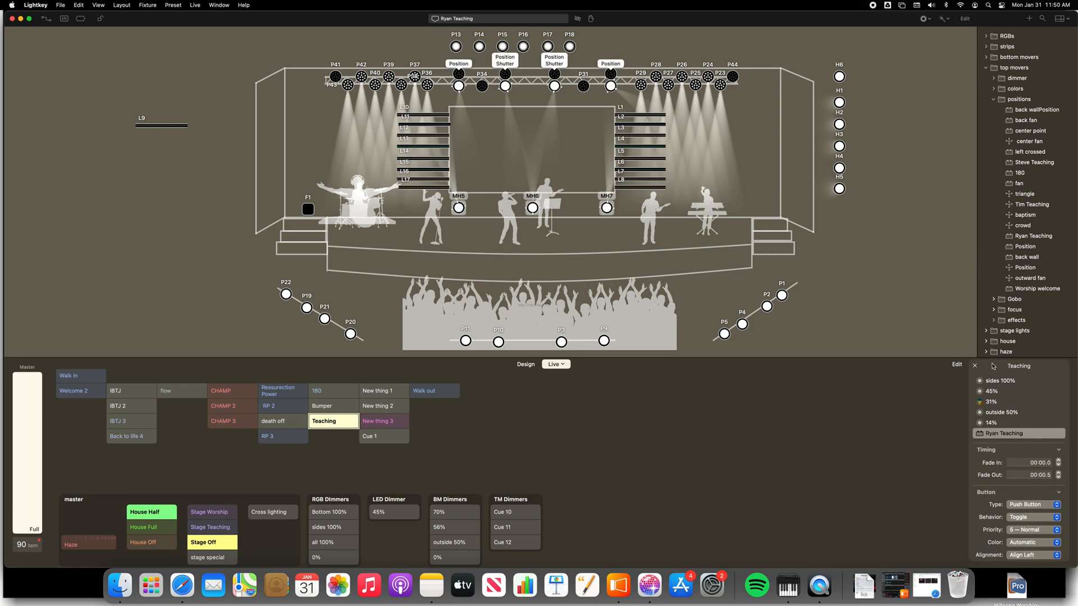
pyautogui.click(994, 100)
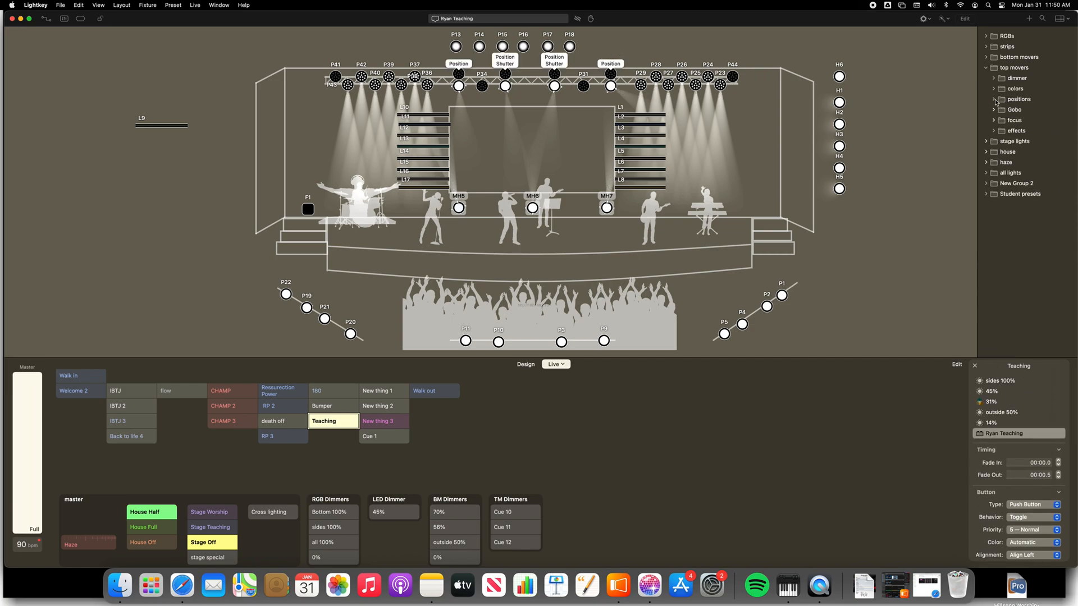
pyautogui.click(986, 67)
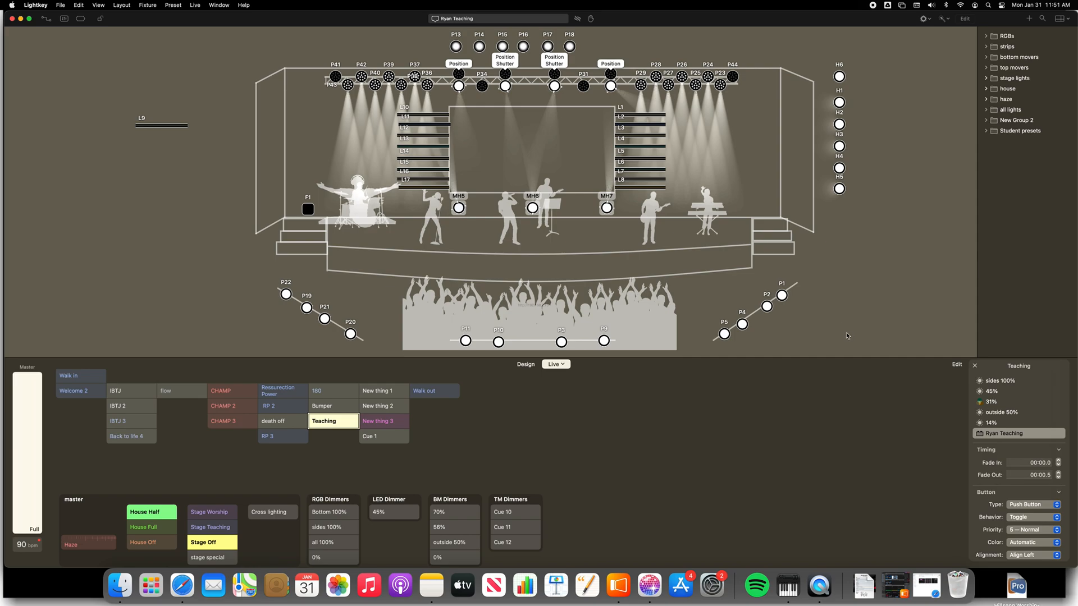
# - Open the Teaching cue's newly added position preset for editing, and return to the Live view without changes
pyautogui.moveTo(996, 439)
pyautogui.click(1053, 434)
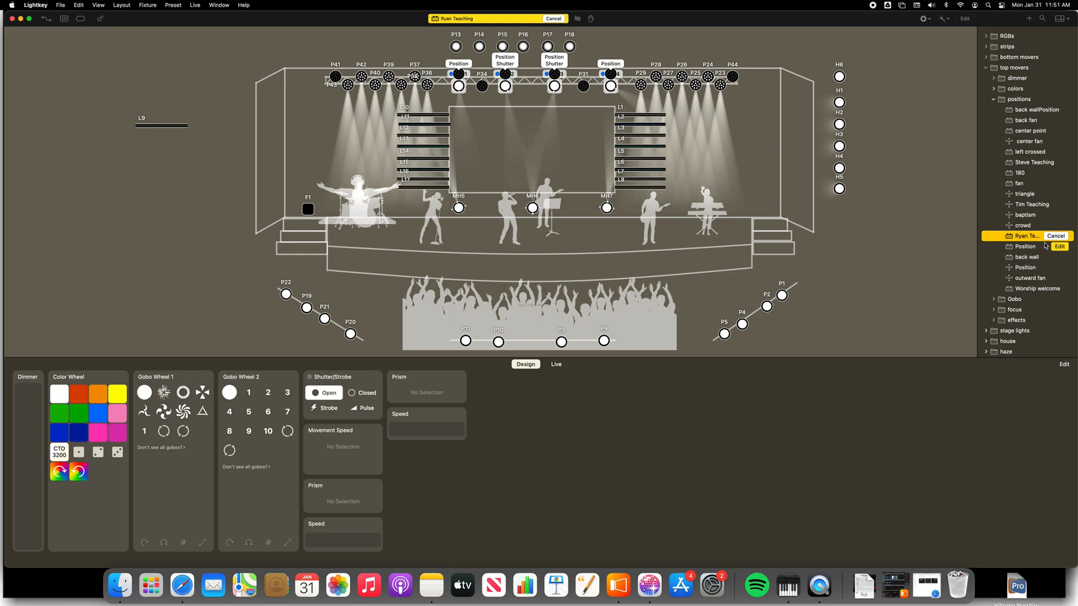
pyautogui.click(992, 100)
pyautogui.click(557, 365)
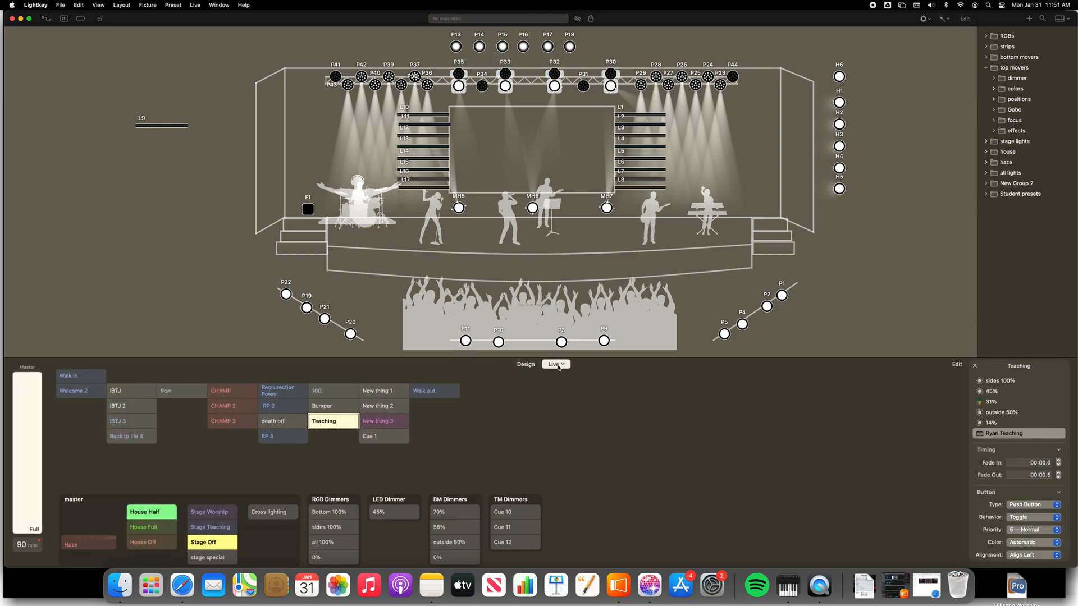
pyautogui.rightClick(327, 421)
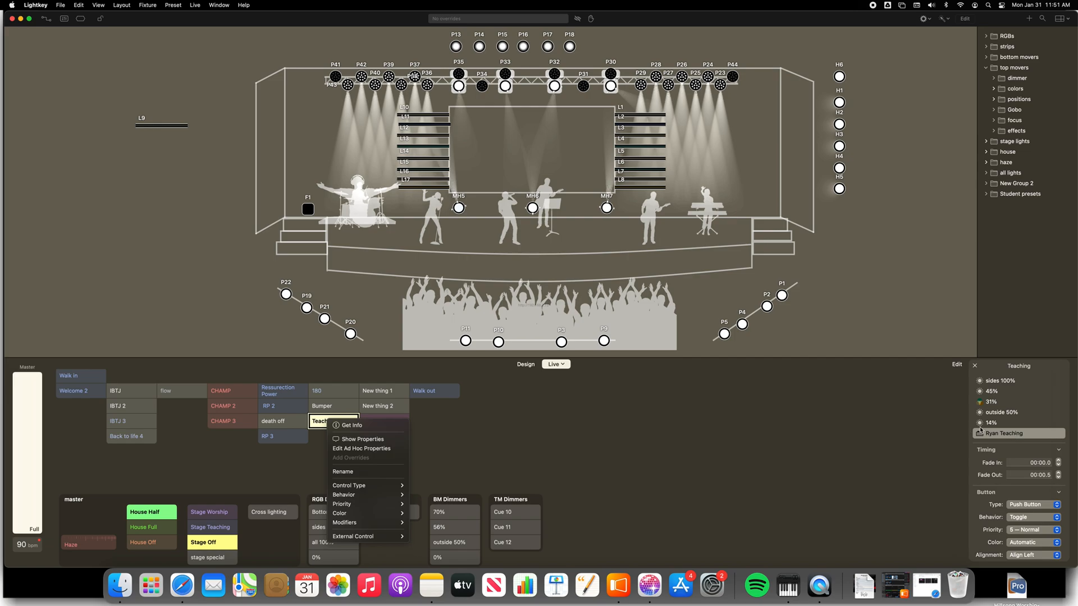
pyautogui.click(935, 421)
# - Reopen the cue's position preset for editing and view the pan and tilt of moving head MH1
pyautogui.moveTo(1032, 439)
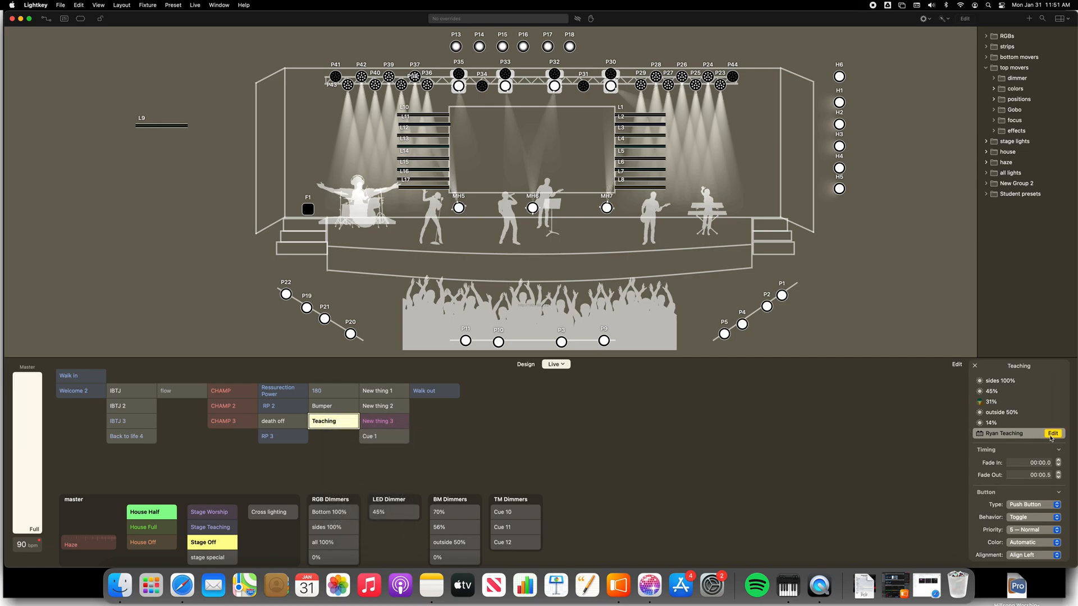
pyautogui.click(1053, 435)
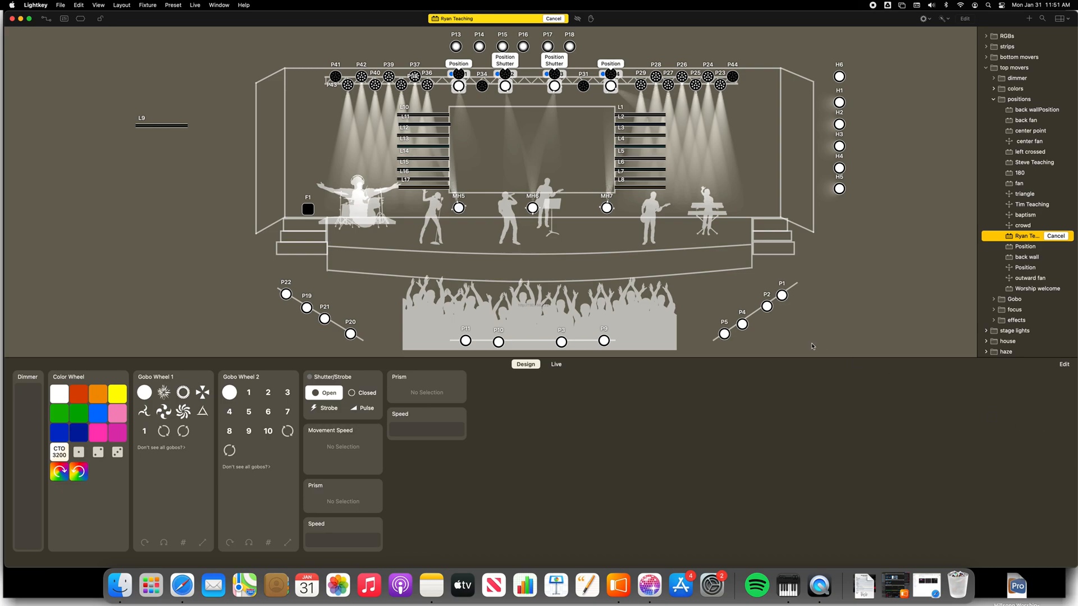
pyautogui.click(585, 235)
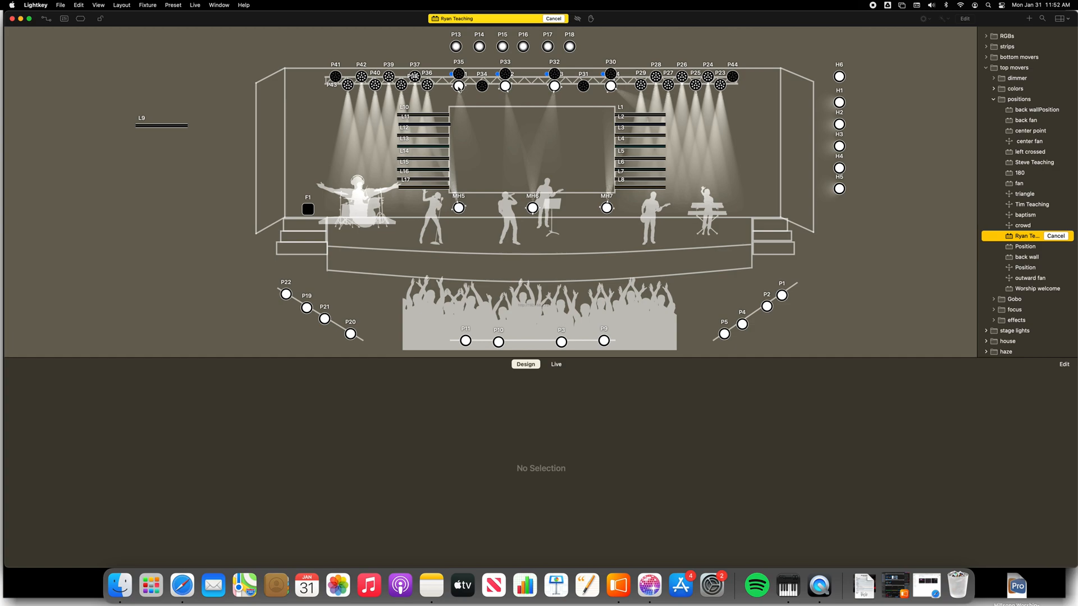
pyautogui.click(459, 86)
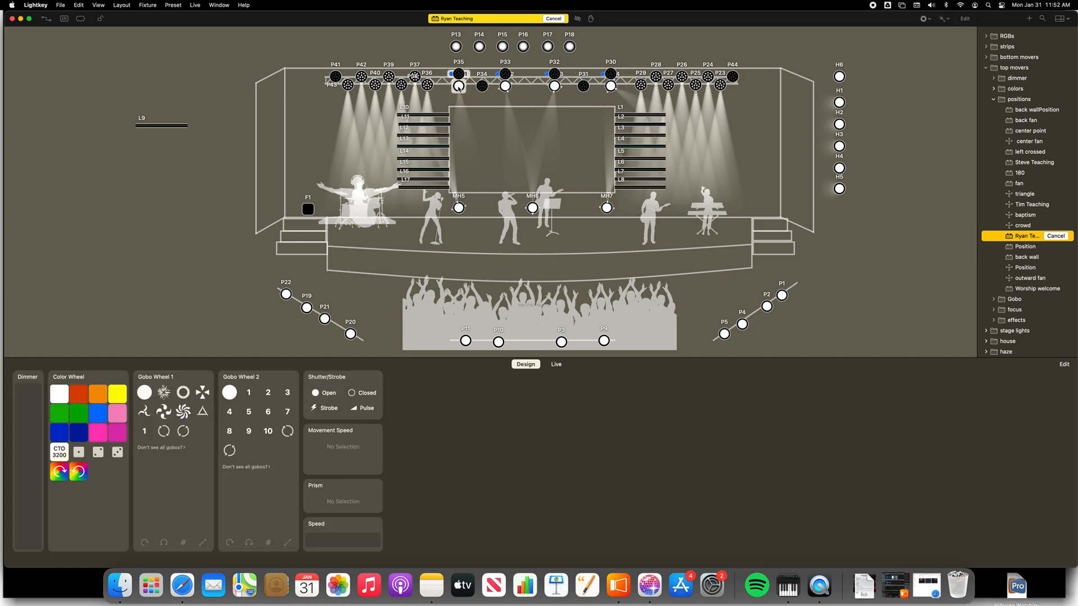
pyautogui.rightClick(459, 87)
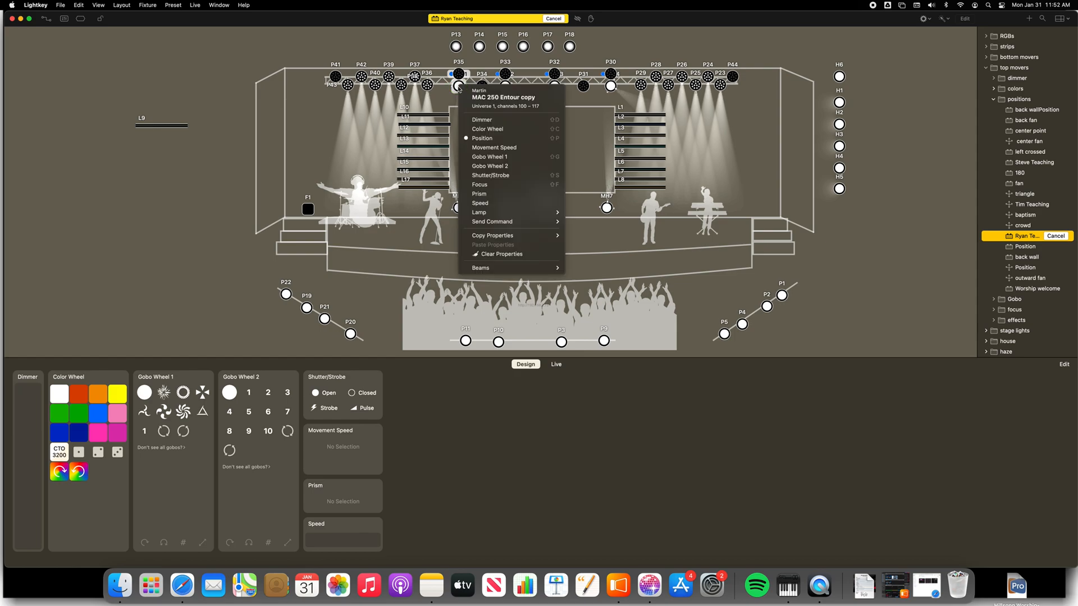
pyautogui.click(497, 138)
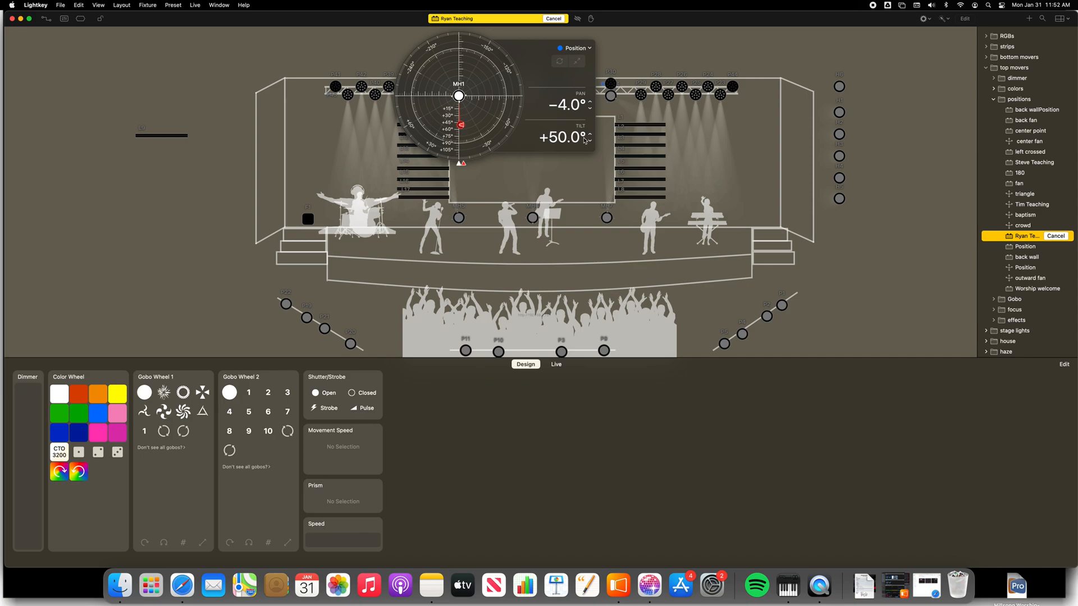
pyautogui.click(659, 74)
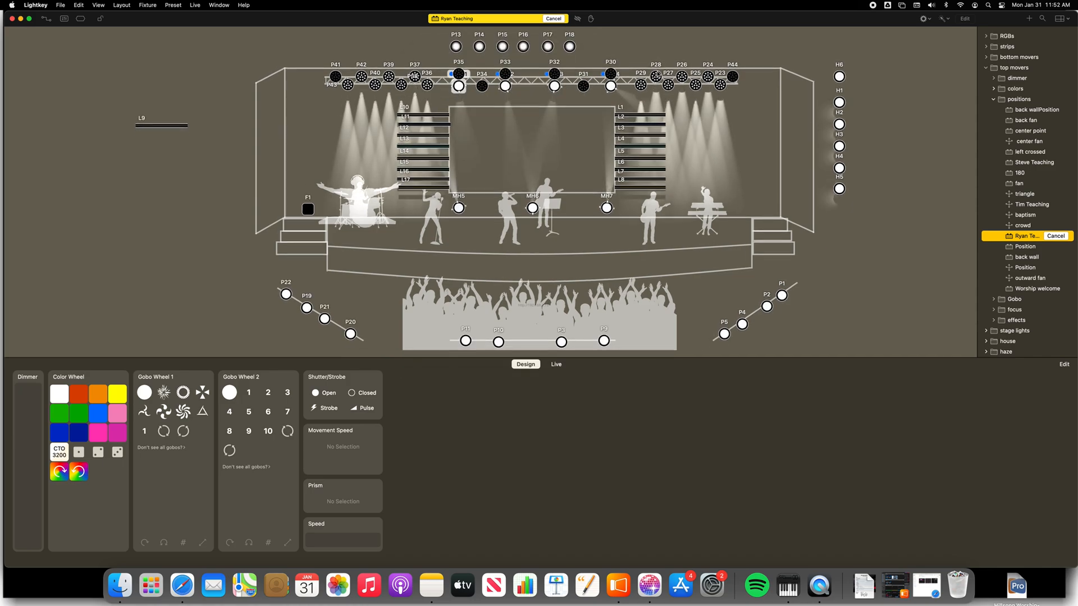
# - View the pan and tilt of moving head MH2 within the position preset
pyautogui.click(506, 87)
pyautogui.rightClick(506, 88)
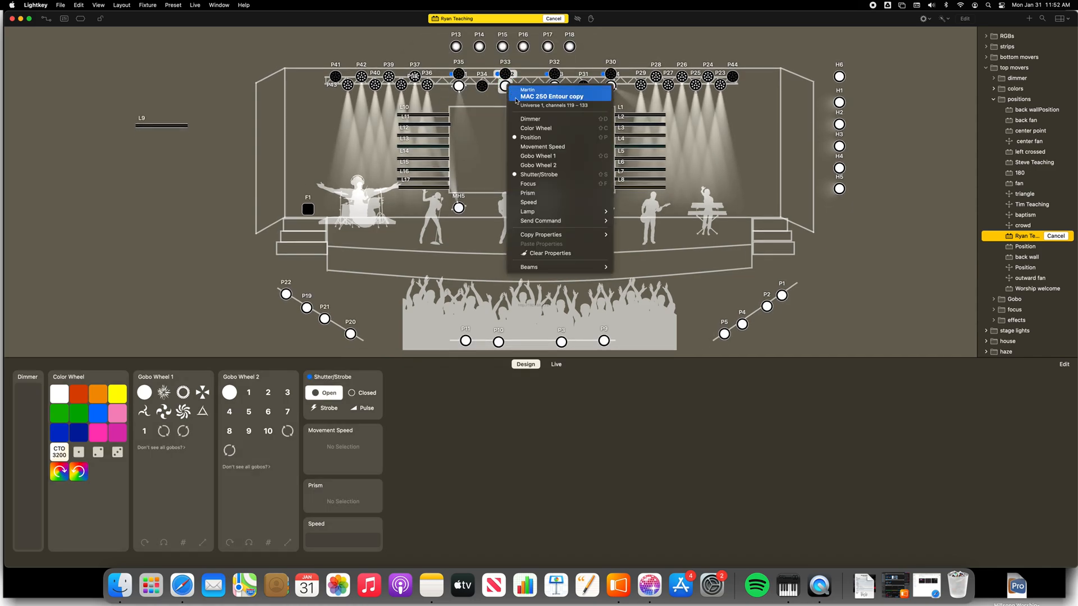
pyautogui.click(543, 136)
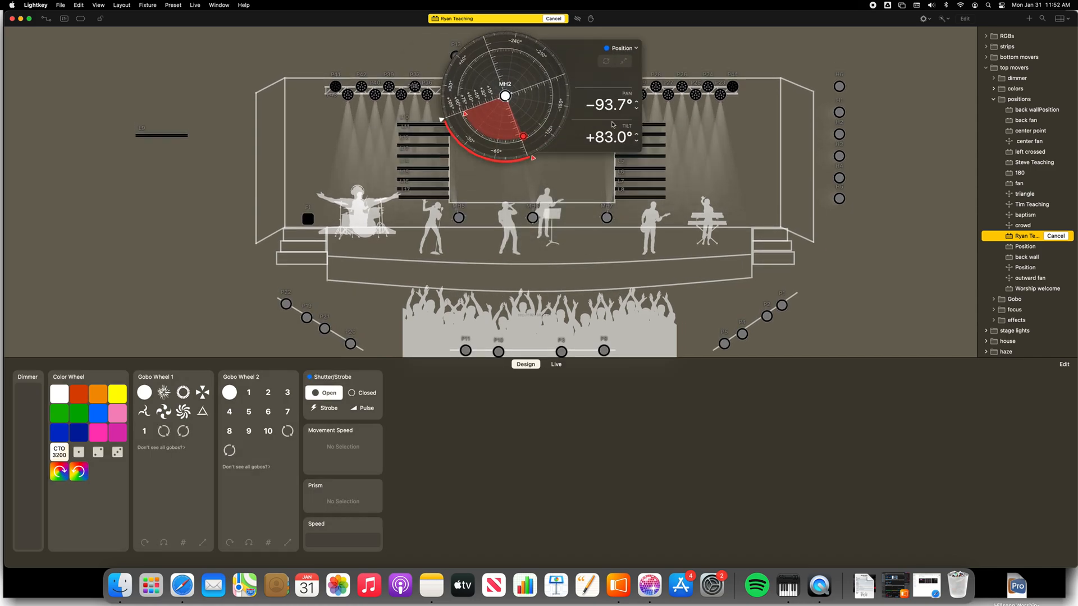
pyautogui.click(707, 43)
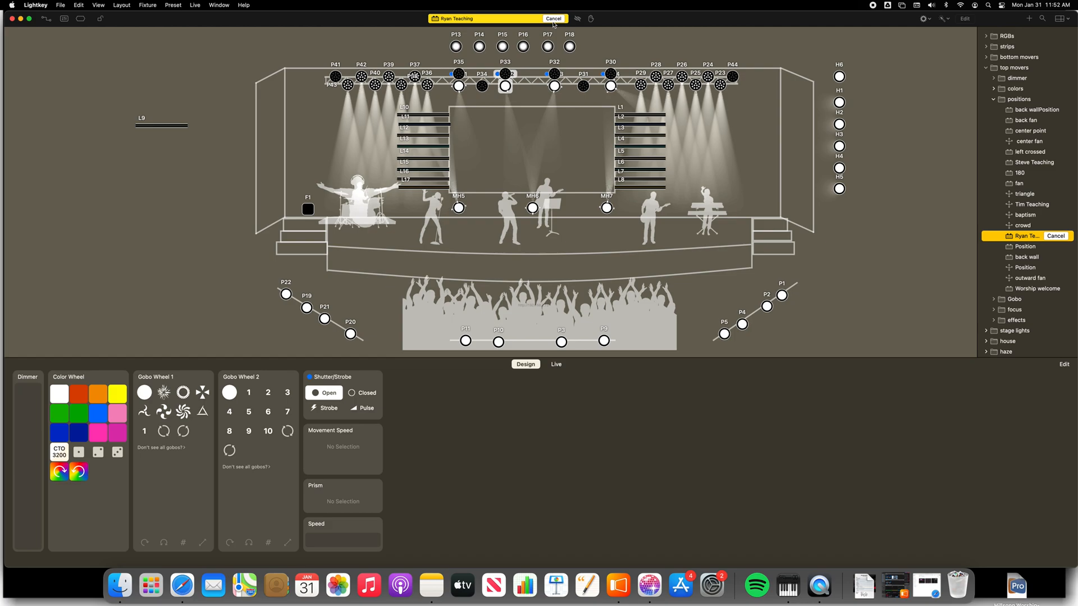
# - Cancel editing of the position preset, collapse the top movers folders and return to the Live view
pyautogui.click(555, 20)
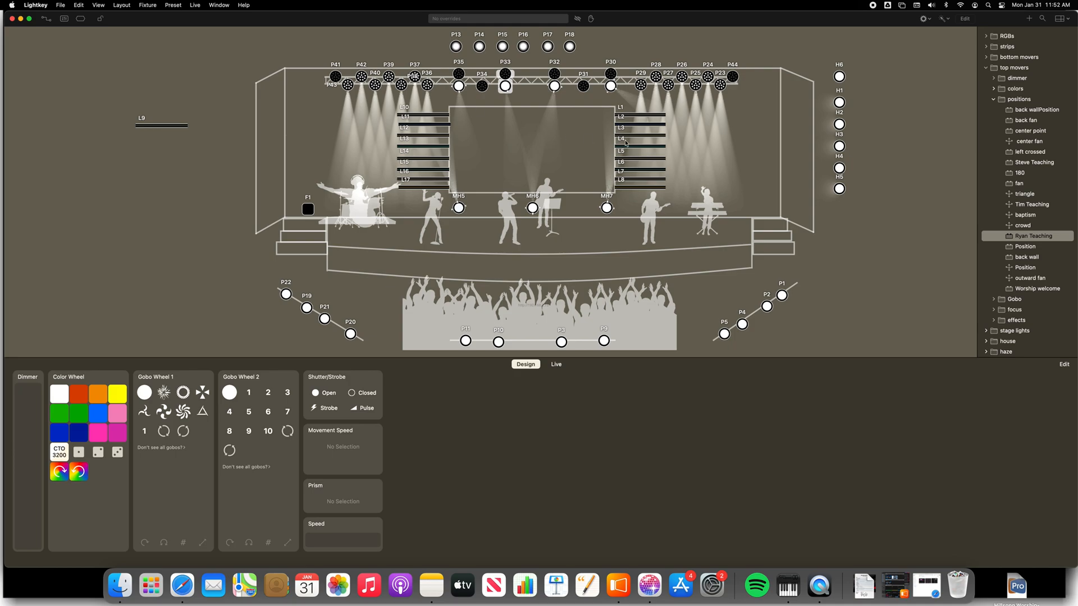
pyautogui.click(993, 99)
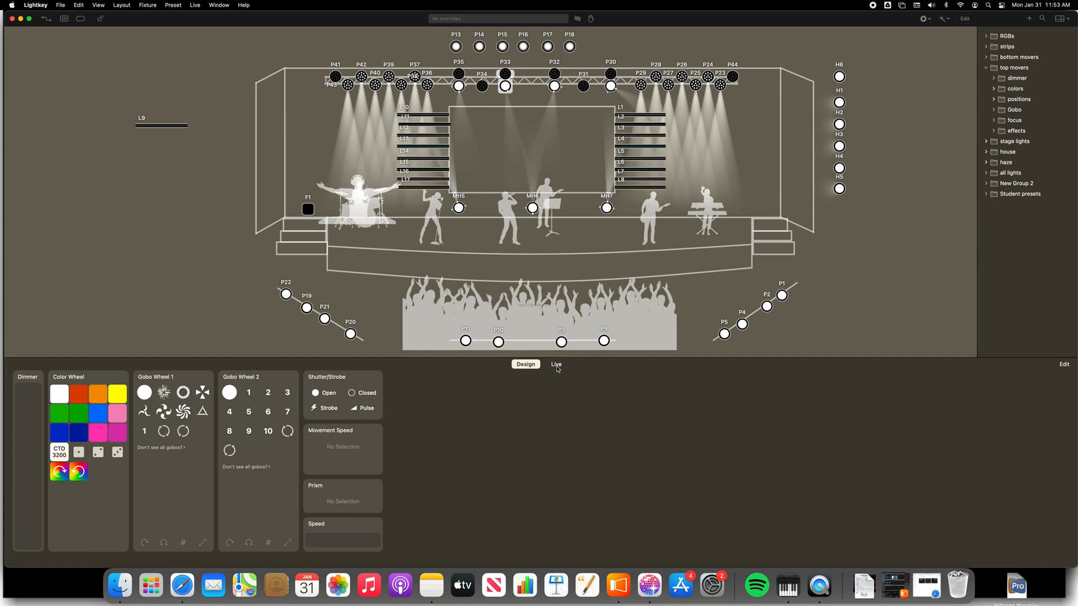
pyautogui.click(986, 68)
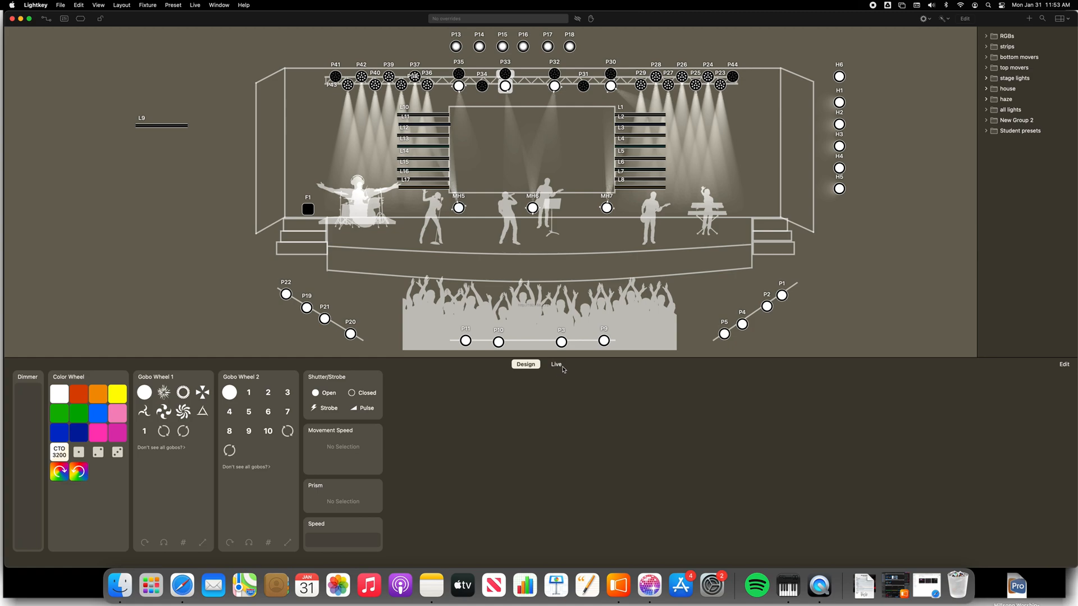
pyautogui.click(557, 365)
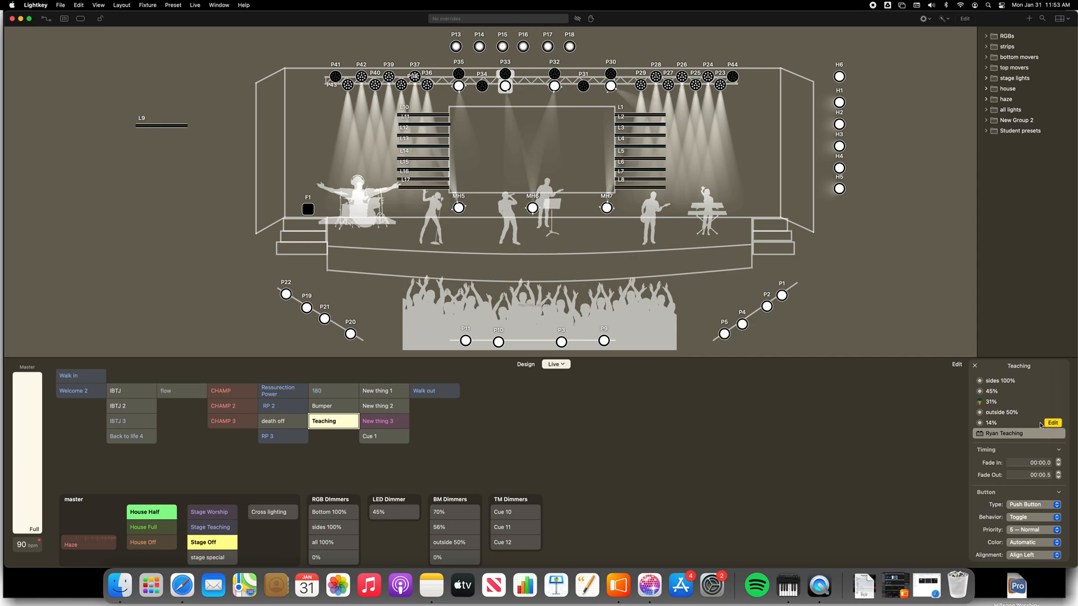
# - Inspect the Teaching cue's 14% top movers dimmer preset in edit mode, cancel the edit and return to the Live view
pyautogui.click(1051, 424)
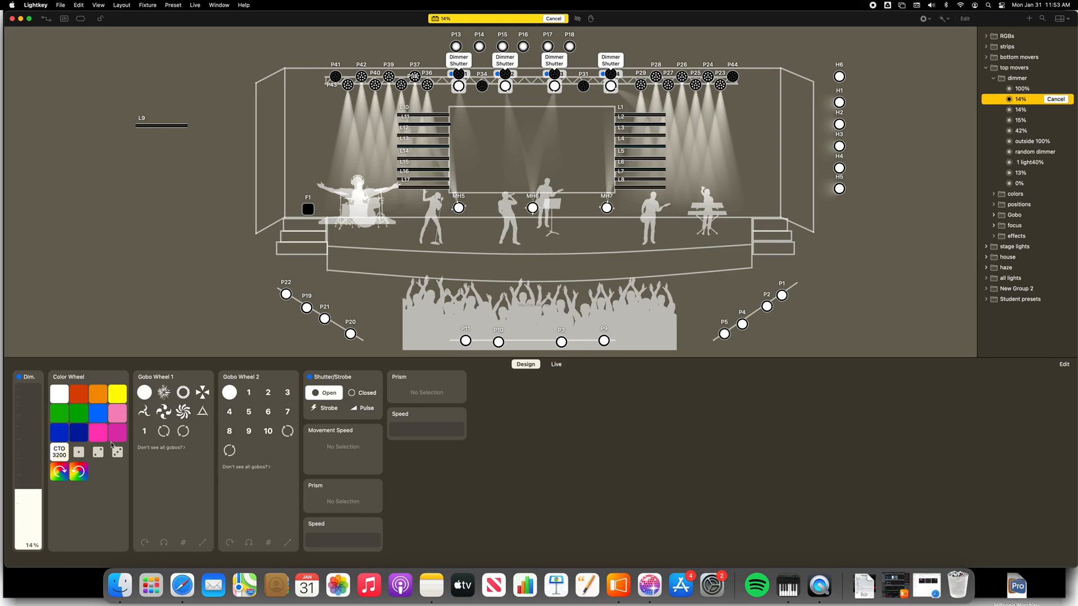
pyautogui.click(1055, 100)
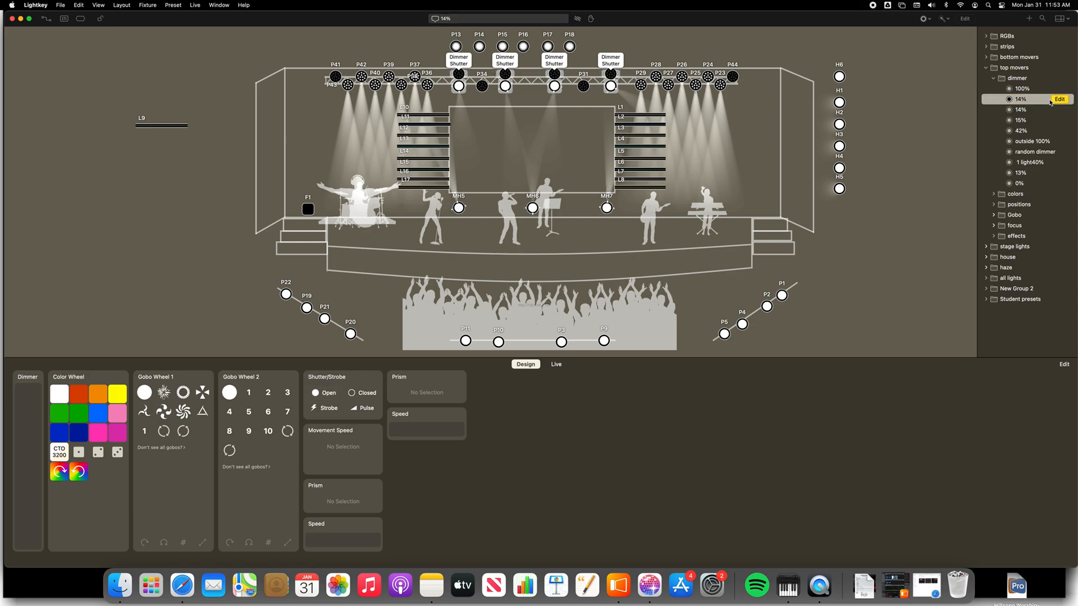
pyautogui.click(993, 80)
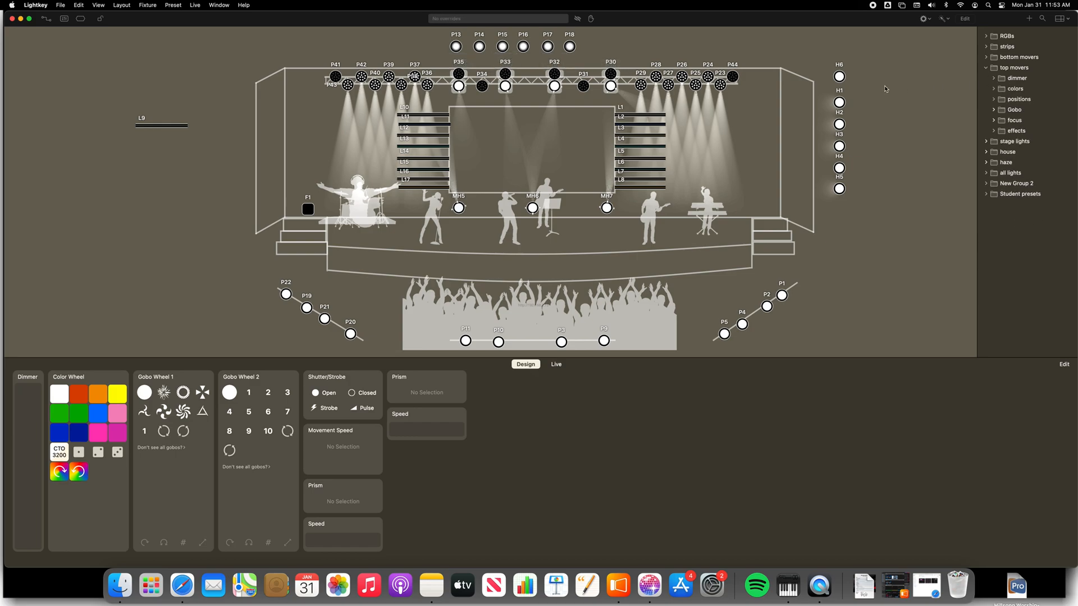
pyautogui.click(990, 69)
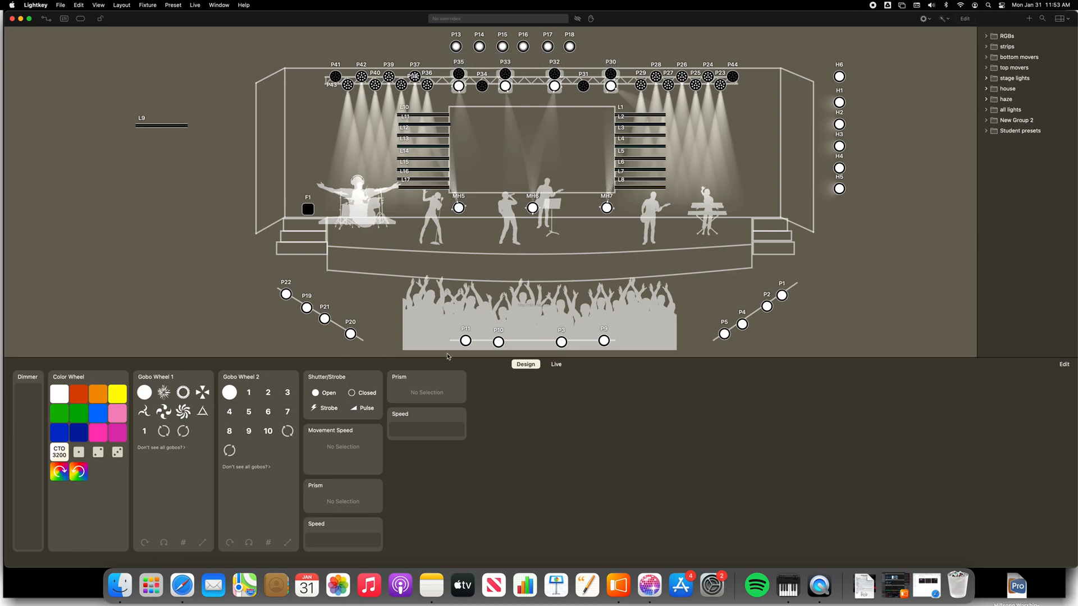
pyautogui.click(561, 365)
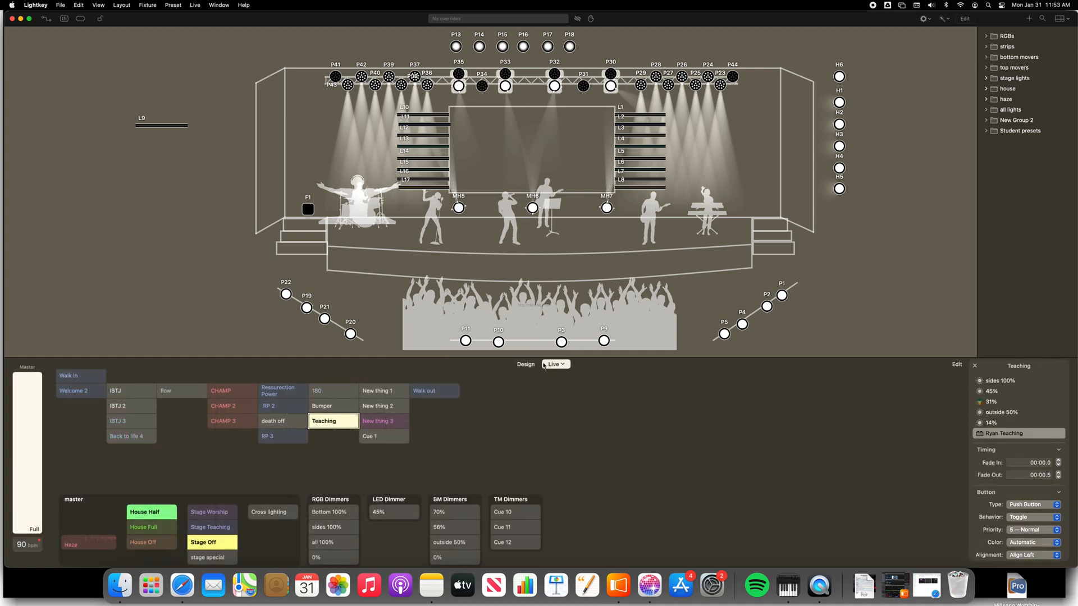
pyautogui.moveTo(1000, 403)
pyautogui.rightClick(226, 391)
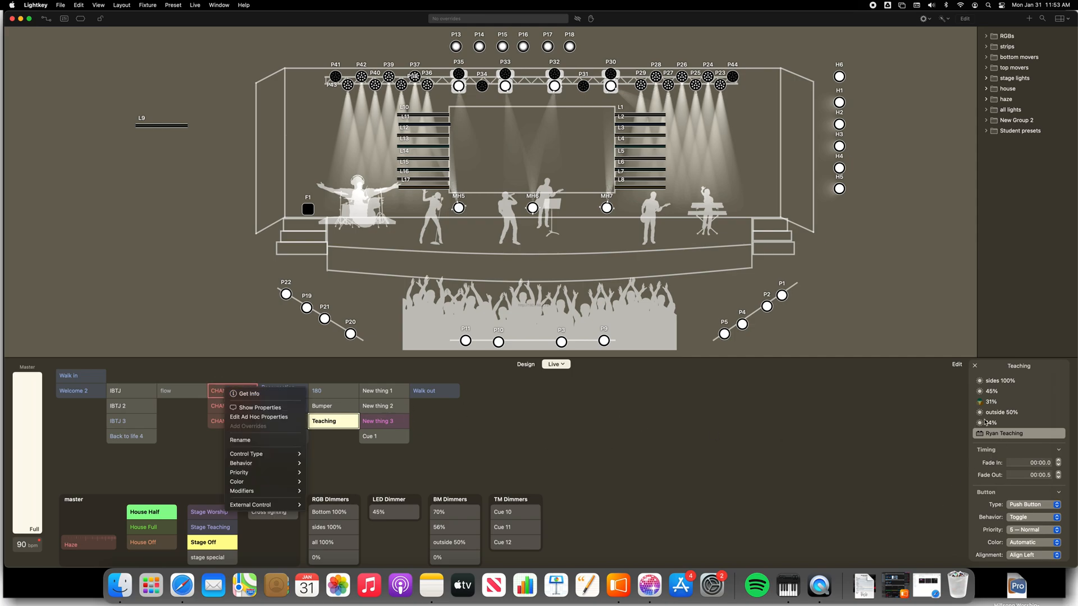
pyautogui.rightClick(998, 404)
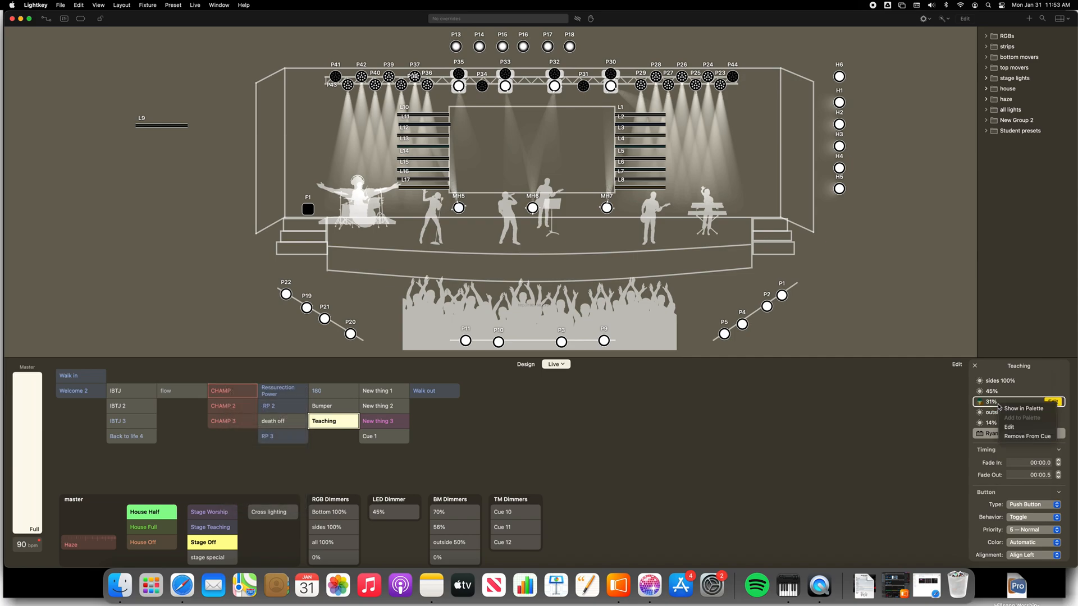
pyautogui.click(875, 407)
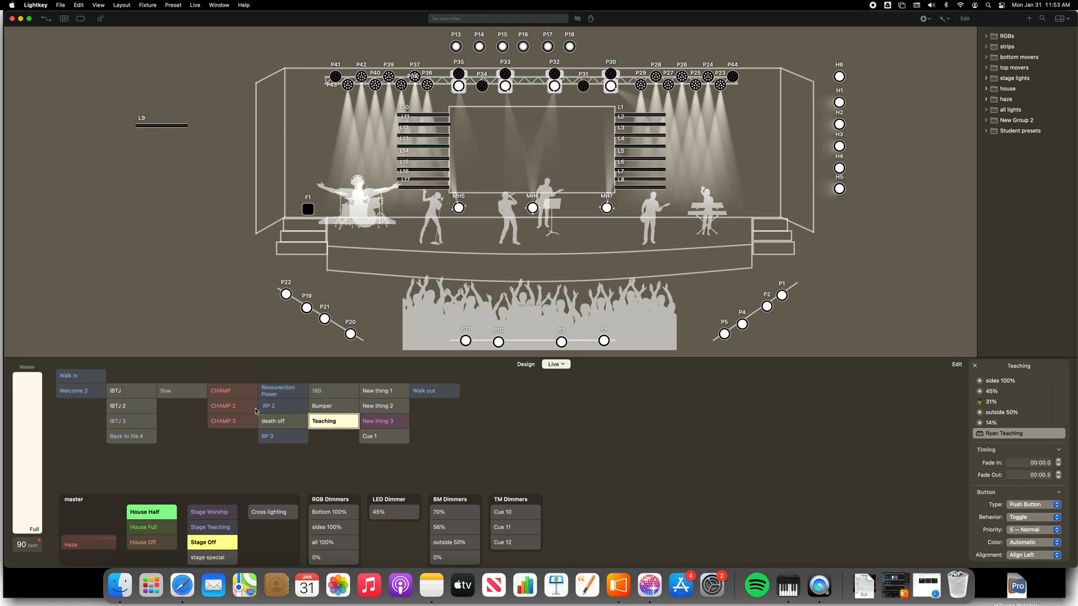
# - Show the CHAMP cue's properties, activate the cue and check the available actions for its bottom row color preset
pyautogui.rightClick(237, 390)
pyautogui.click(1056, 465)
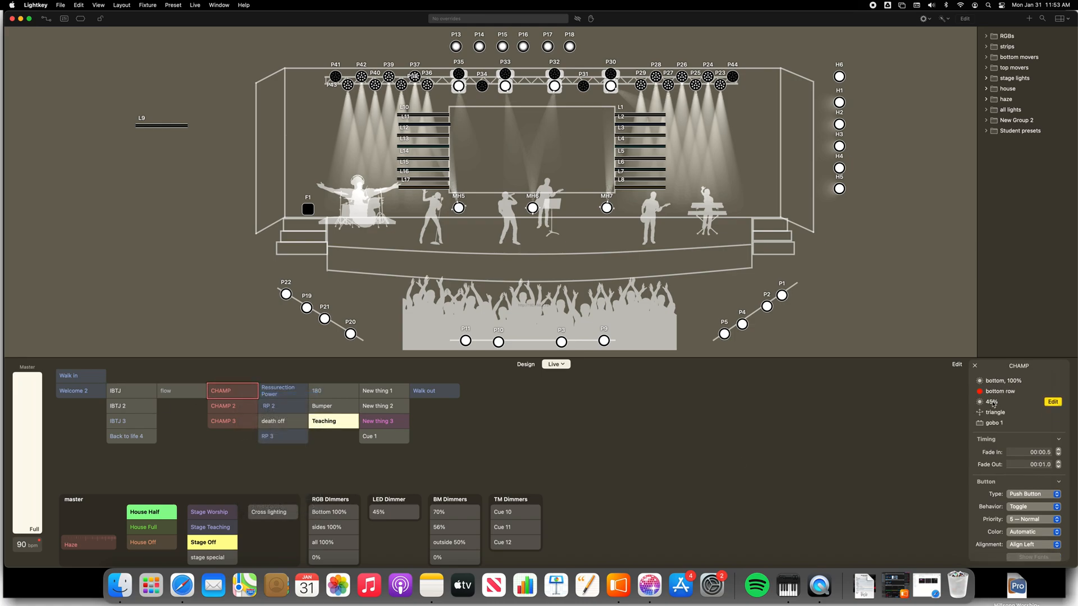
pyautogui.click(225, 392)
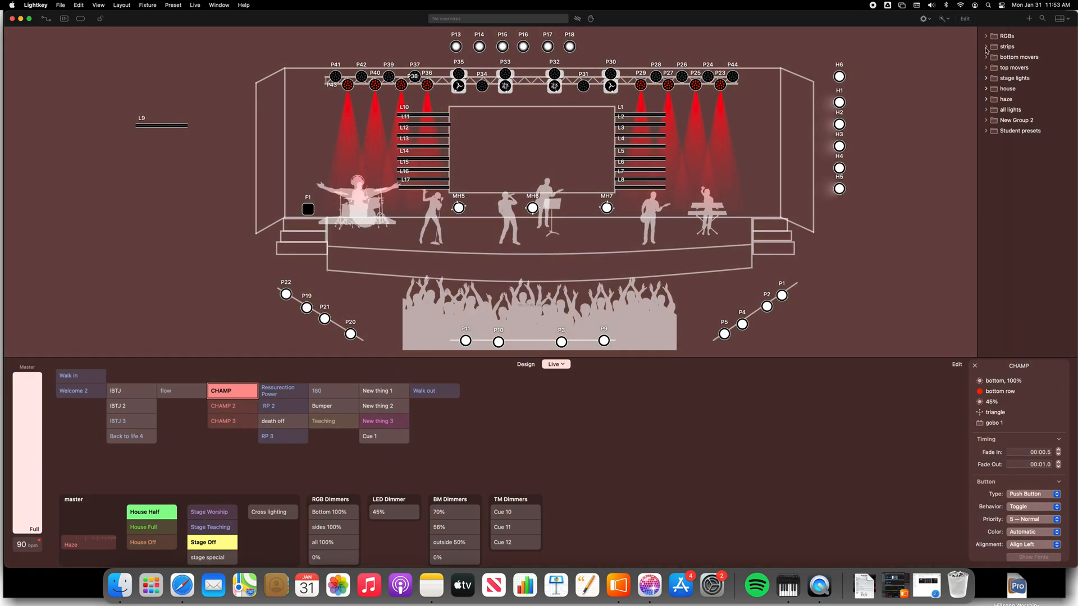
pyautogui.rightClick(1017, 393)
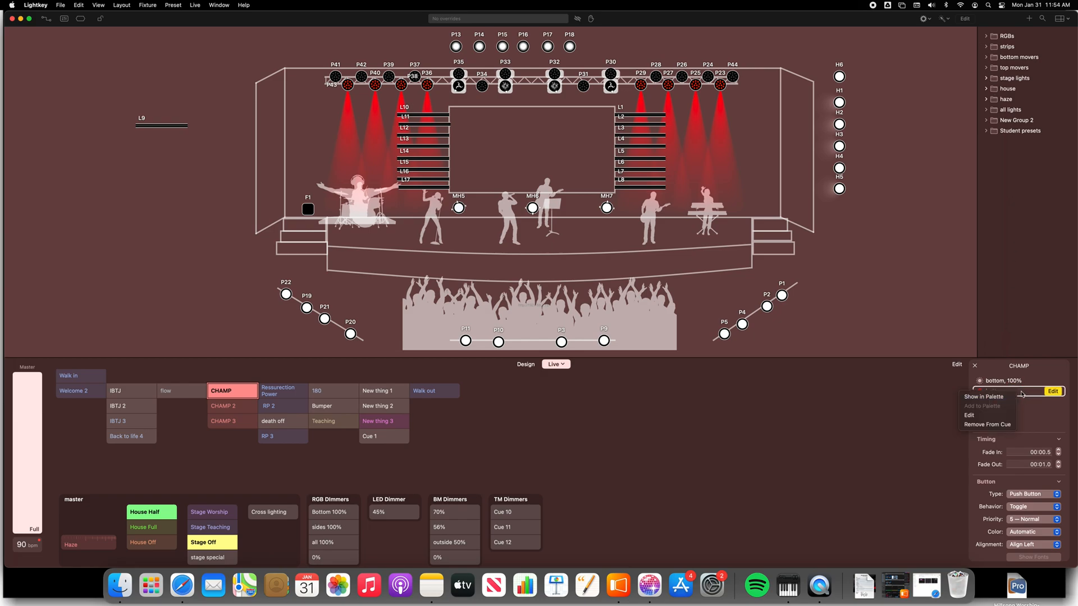
pyautogui.click(961, 331)
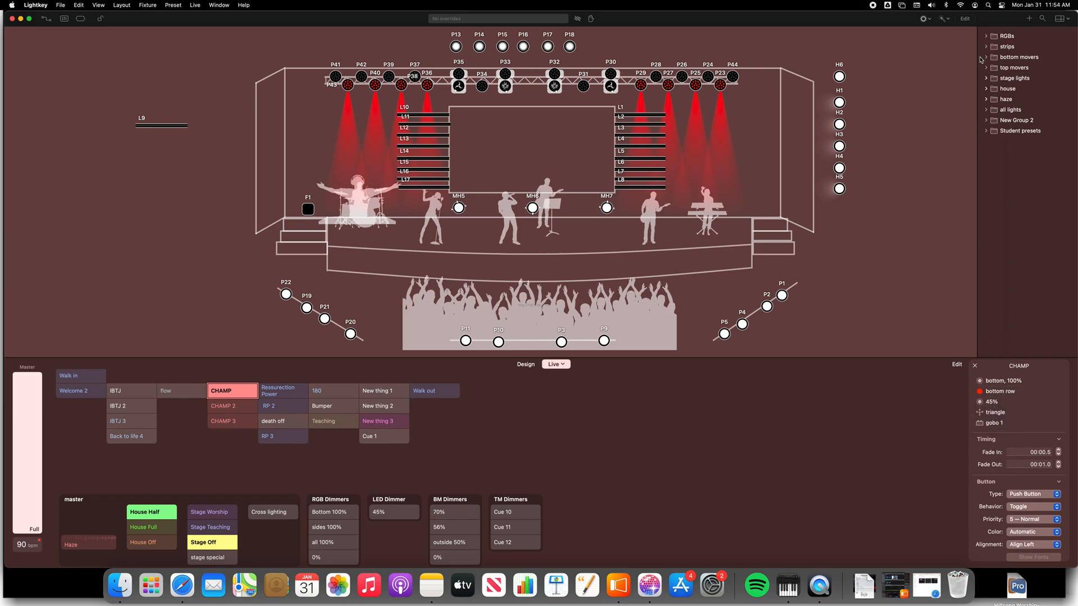
# - Browse the color presets in the RGBs group, then collapse the group
pyautogui.click(986, 36)
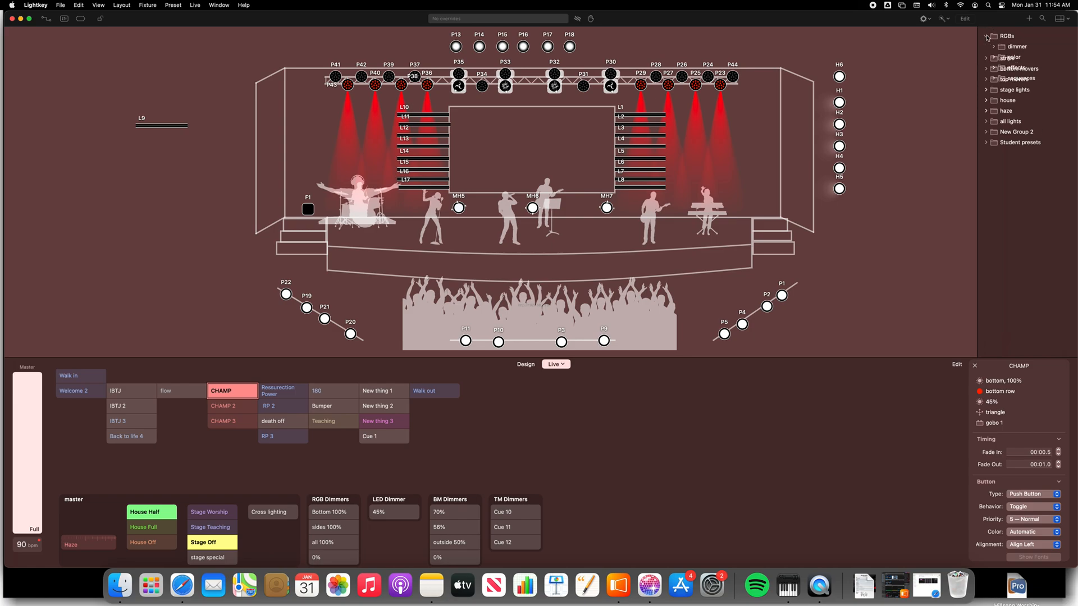
pyautogui.click(994, 57)
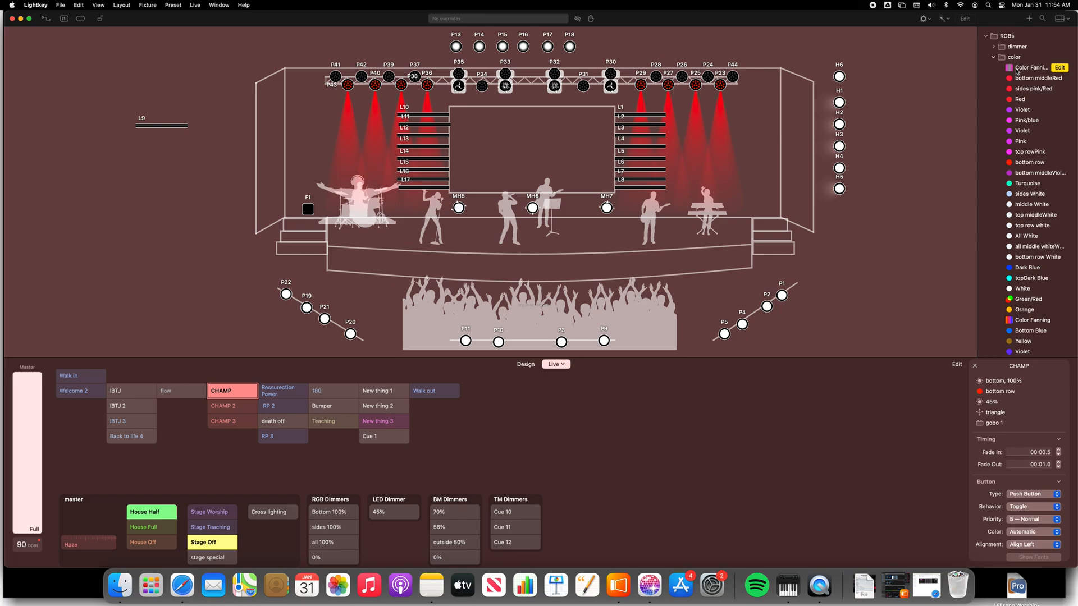
pyautogui.scroll(-3, 1022, 98)
pyautogui.scroll(4, 1020, 91)
pyautogui.click(994, 58)
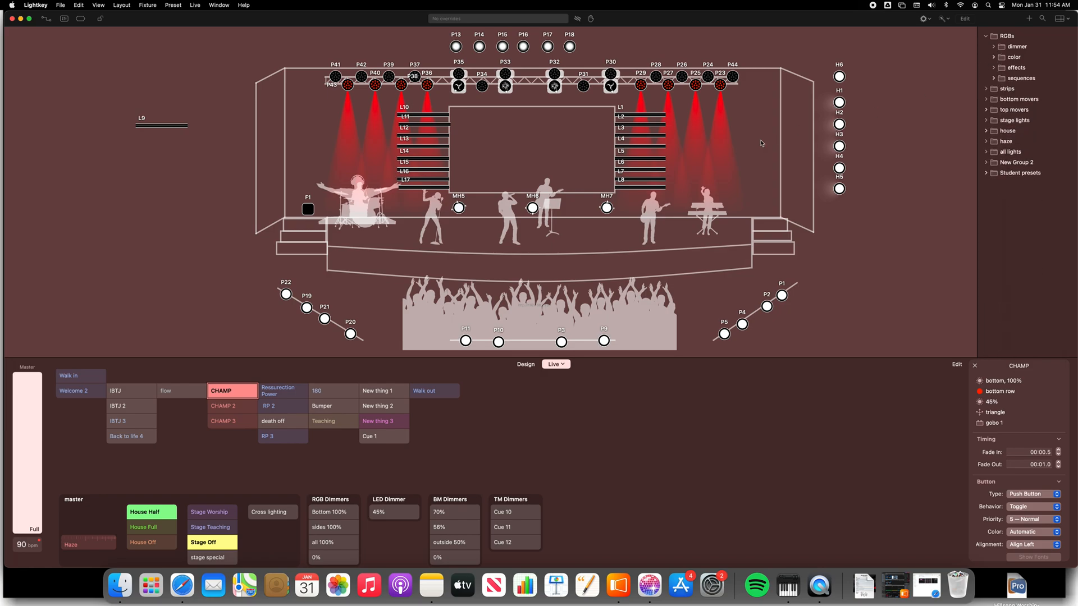
pyautogui.click(986, 36)
# - Browse the color and effects presets in the strips group, then collapse the group
pyautogui.click(986, 46)
pyautogui.click(993, 68)
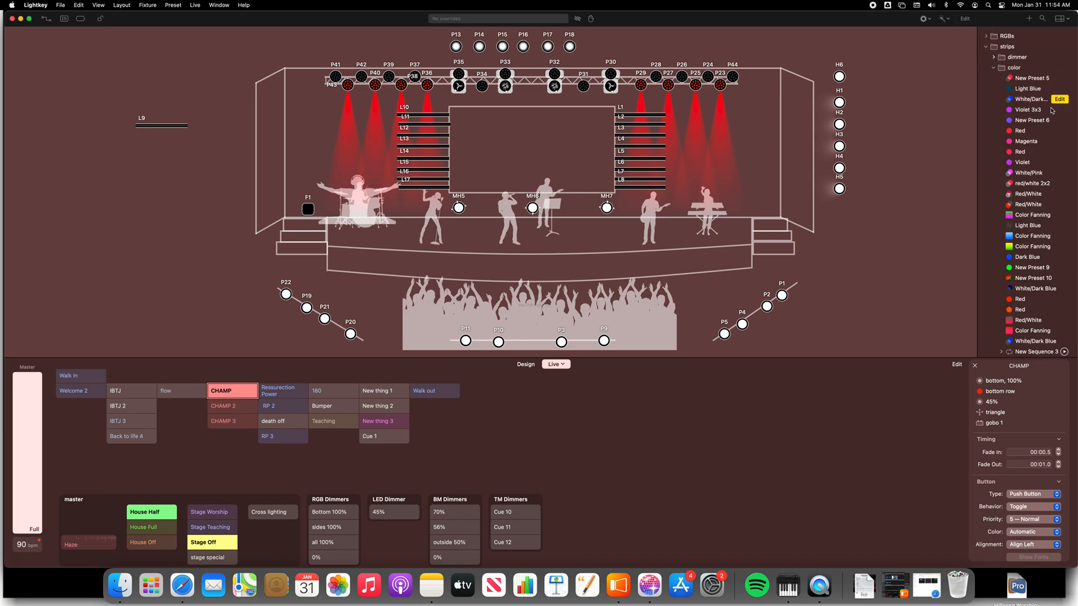
pyautogui.click(993, 68)
pyautogui.click(993, 80)
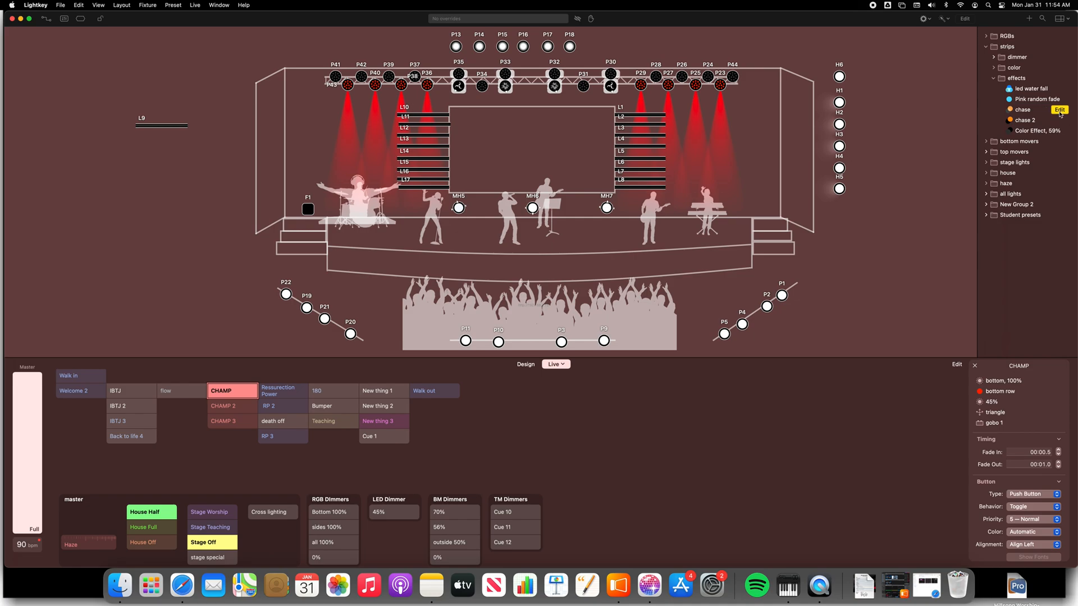
pyautogui.click(995, 79)
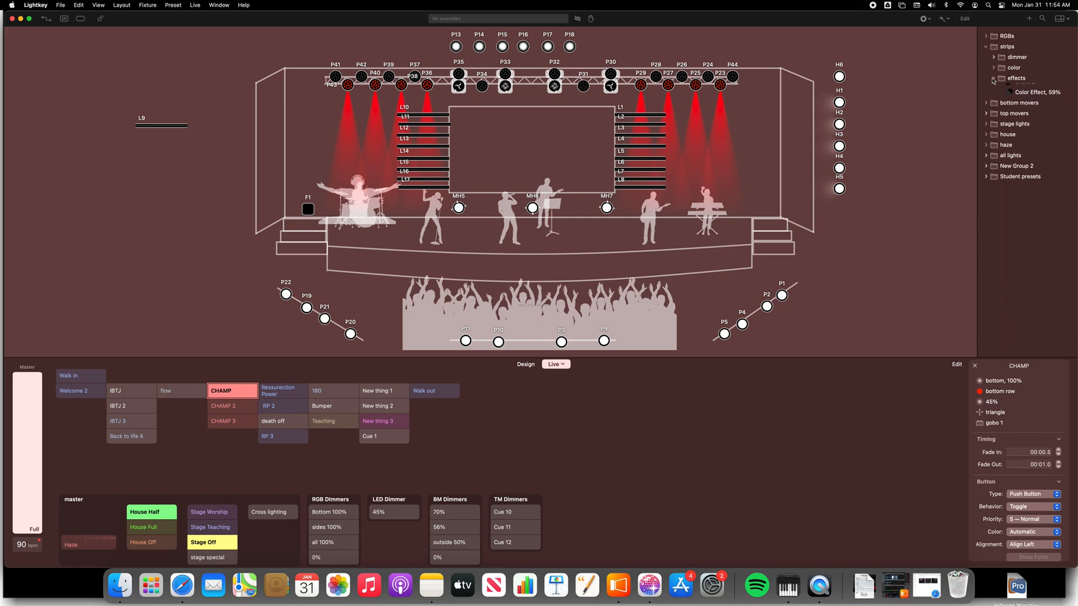
pyautogui.click(986, 47)
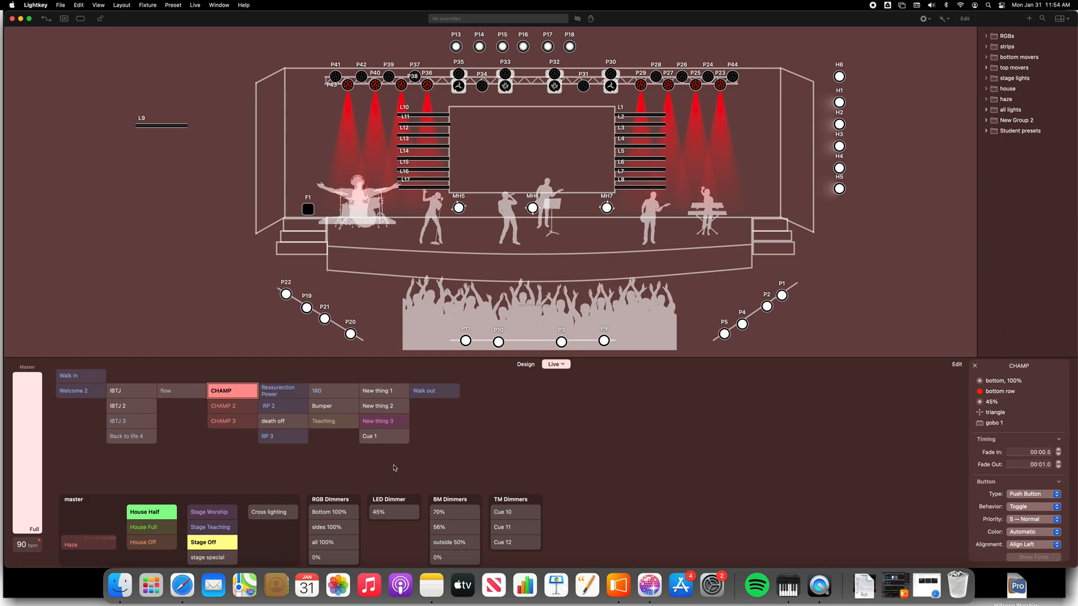
# - Switch the live look from CHAMP to CHAMP 2, back to CHAMP, and again to CHAMP 2 to compare their fades
pyautogui.click(243, 409)
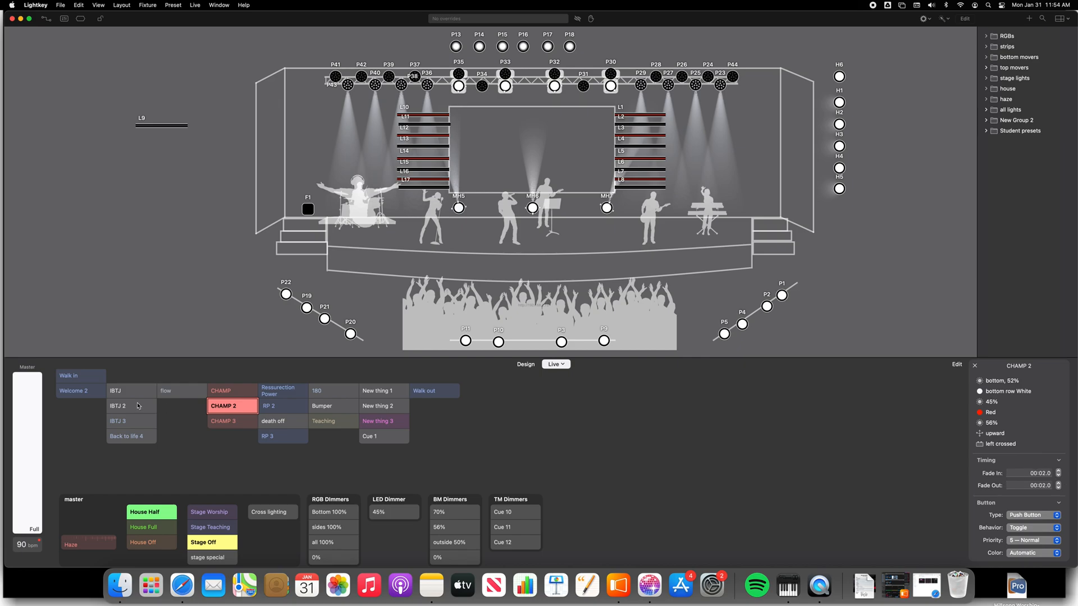
pyautogui.click(214, 392)
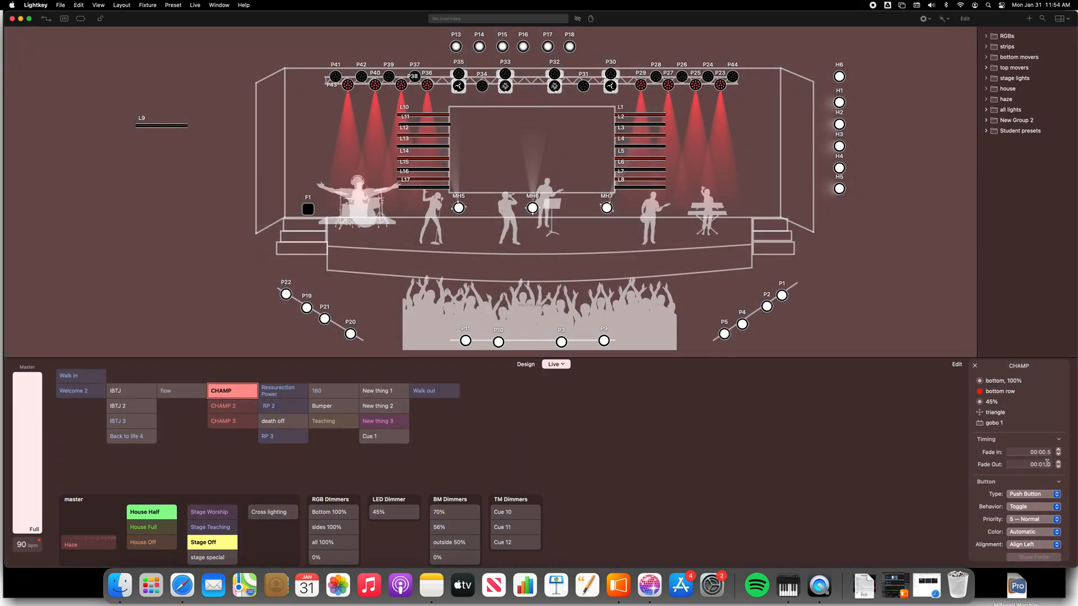
pyautogui.click(235, 409)
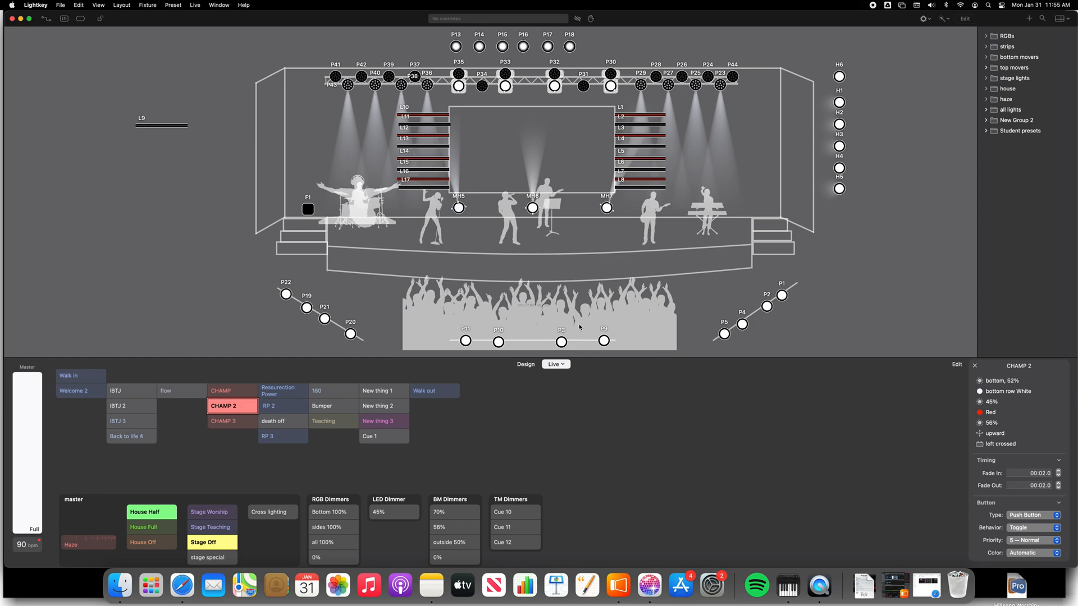
# - Switch to the Design view, then request closing the project and quitting the application, cancelling both requests
pyautogui.click(525, 365)
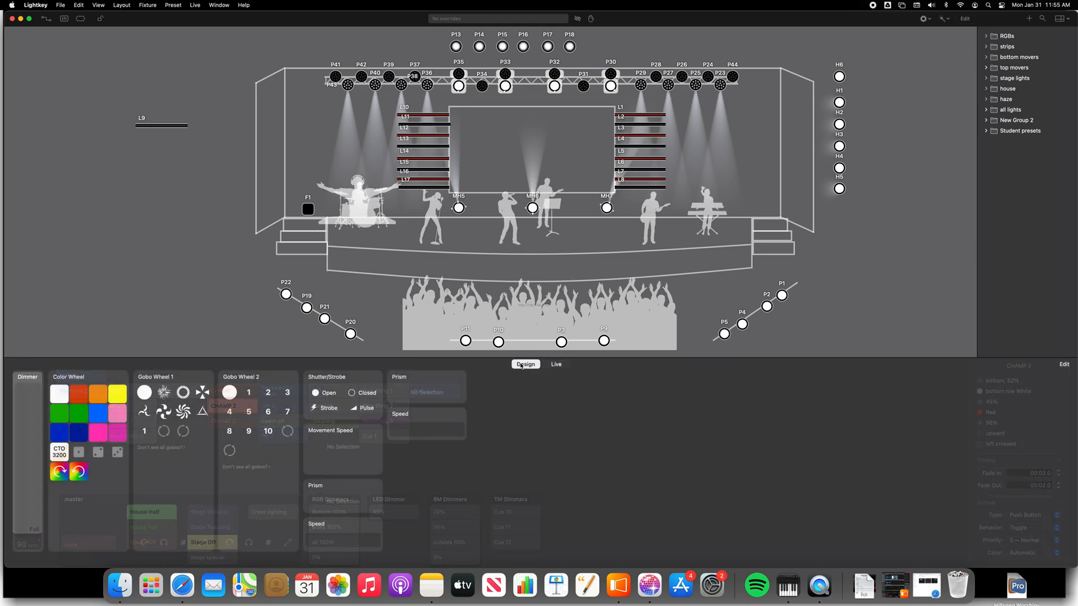
pyautogui.click(12, 18)
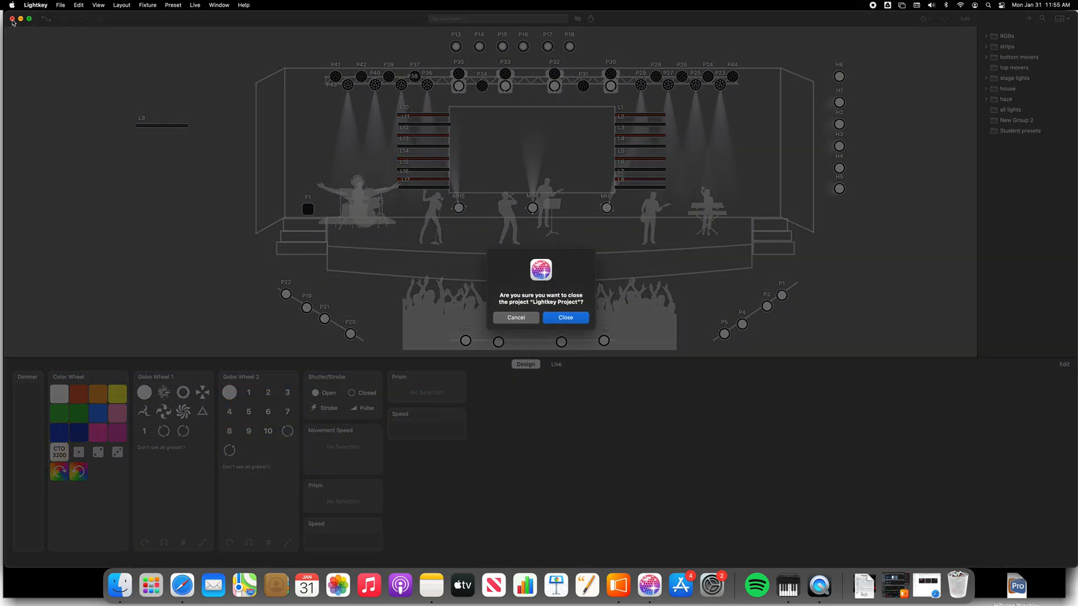
pyautogui.click(530, 322)
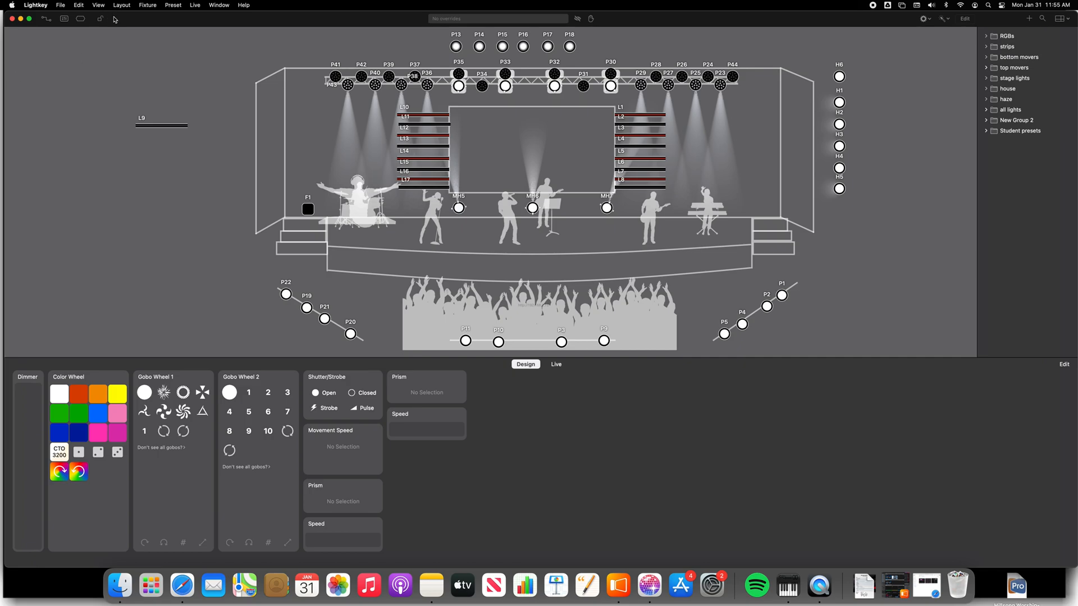
pyautogui.press('super+q')
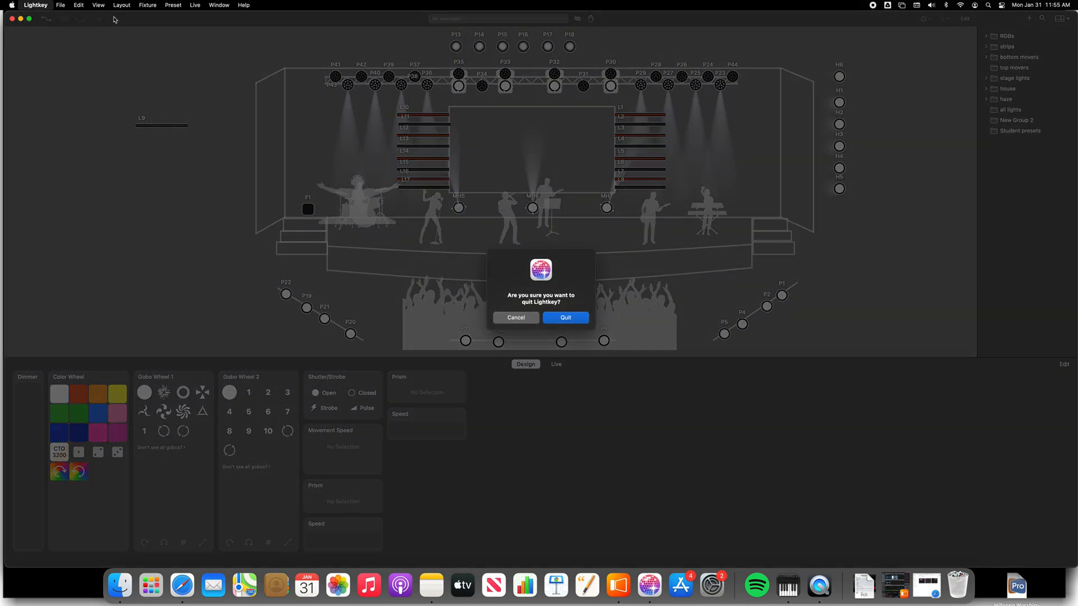
pyautogui.click(507, 318)
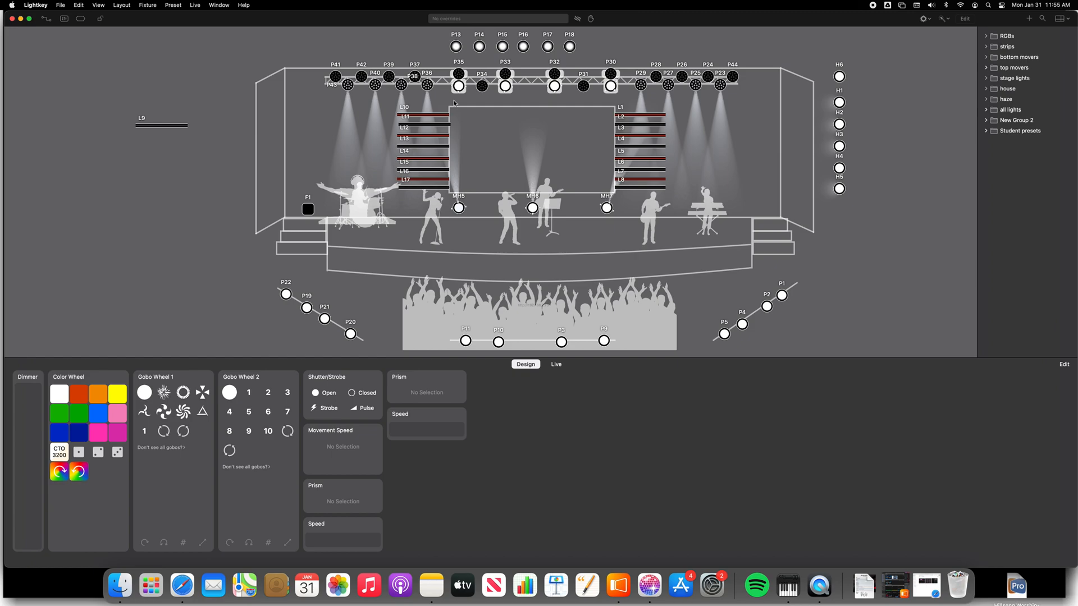
# - Quit and relaunch Lightkey, then open the recent project Lightkey Project
pyautogui.press('super+q')
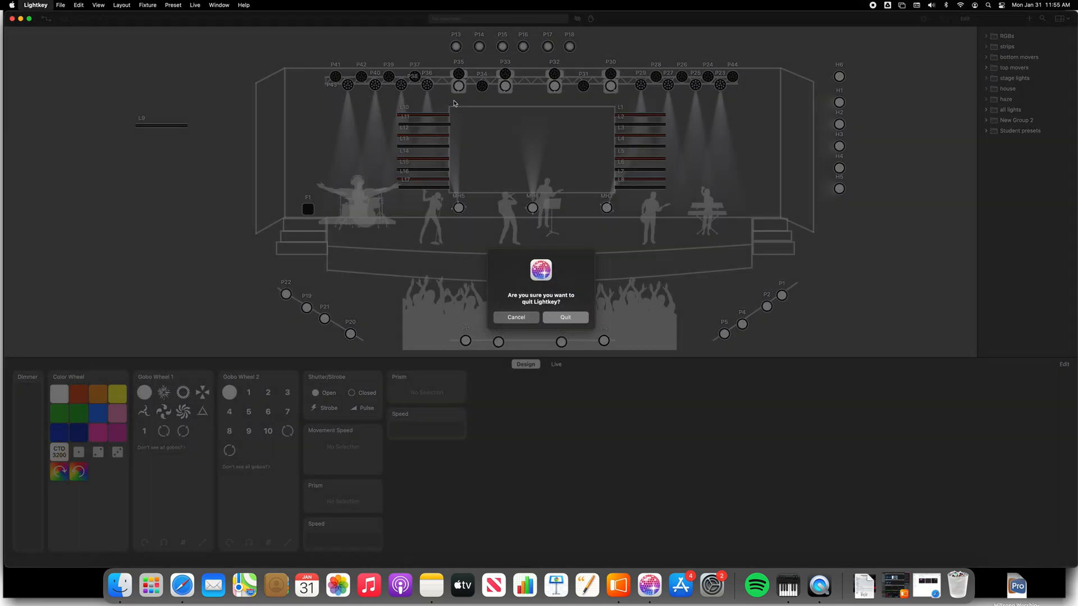
pyautogui.press('Return')
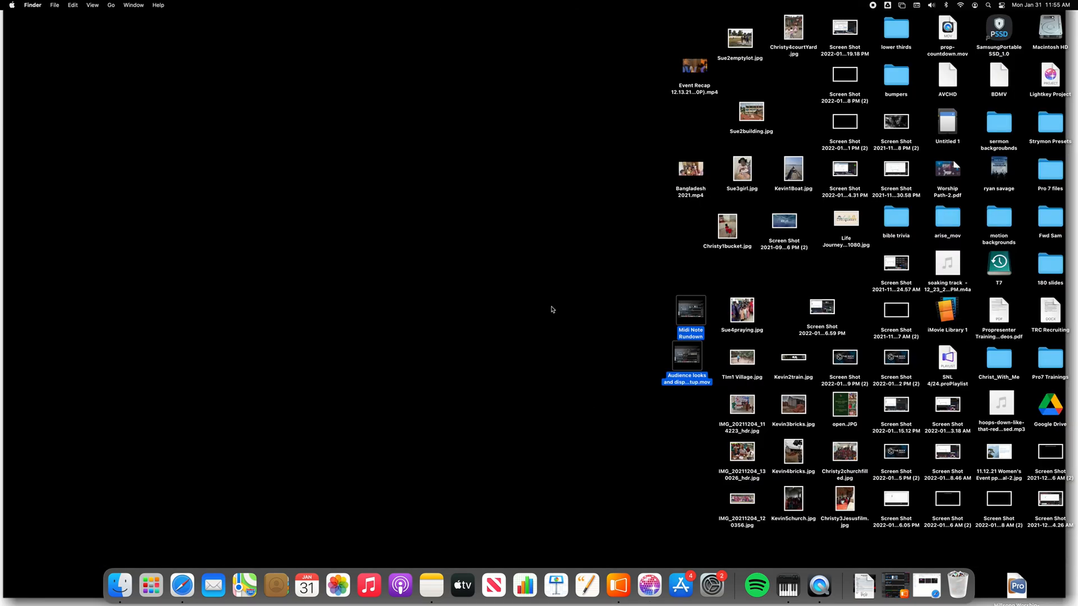
pyautogui.click(650, 586)
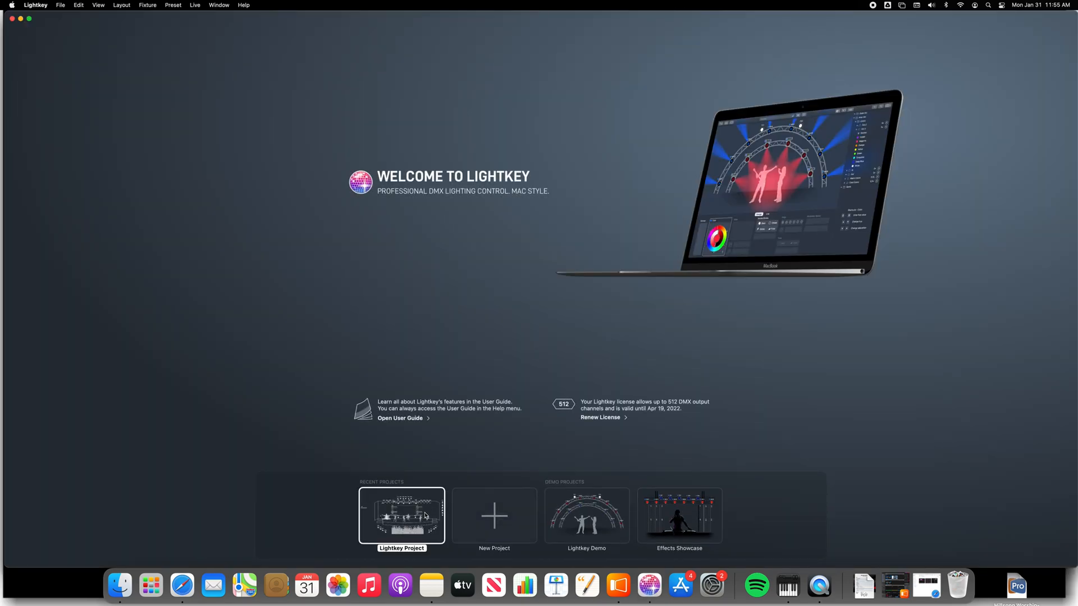
pyautogui.doubleClick(425, 516)
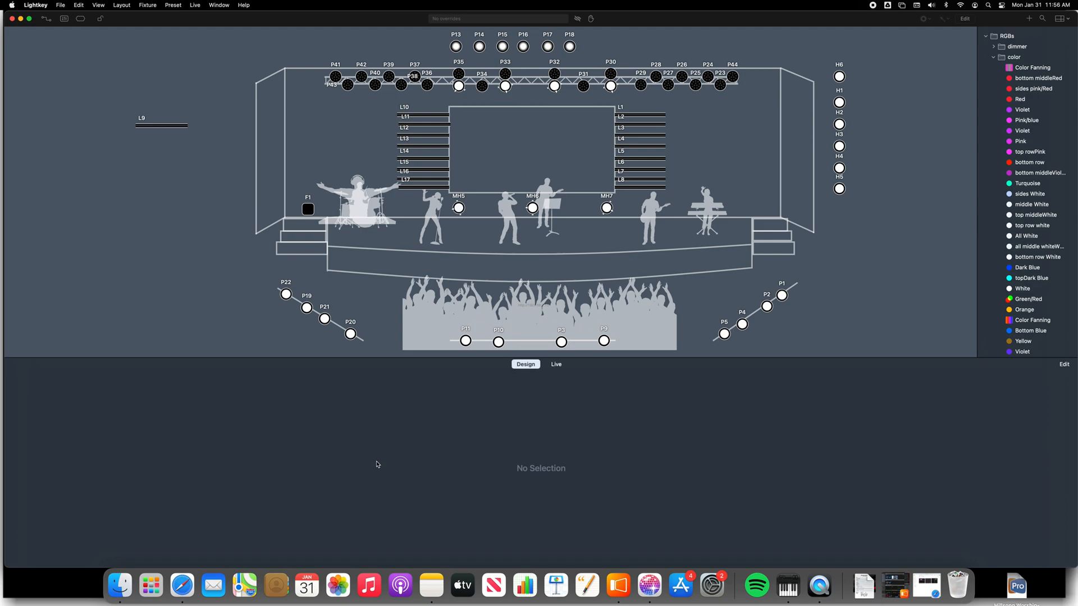
# - Activate the Walk in cue in the Live view, then hide Lightkey to return to the desktop
pyautogui.click(556, 364)
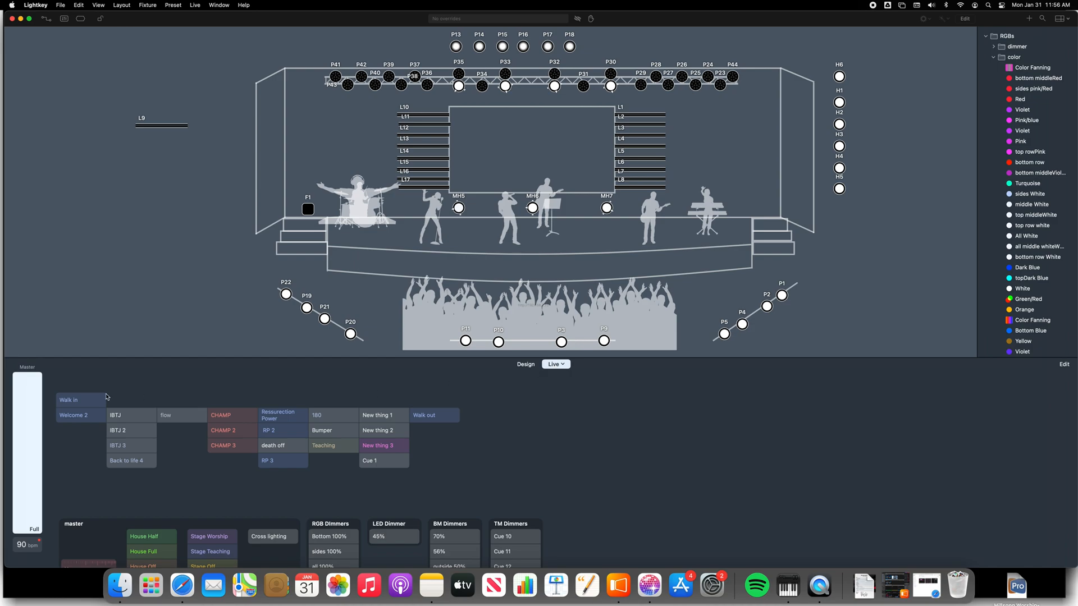
pyautogui.click(78, 400)
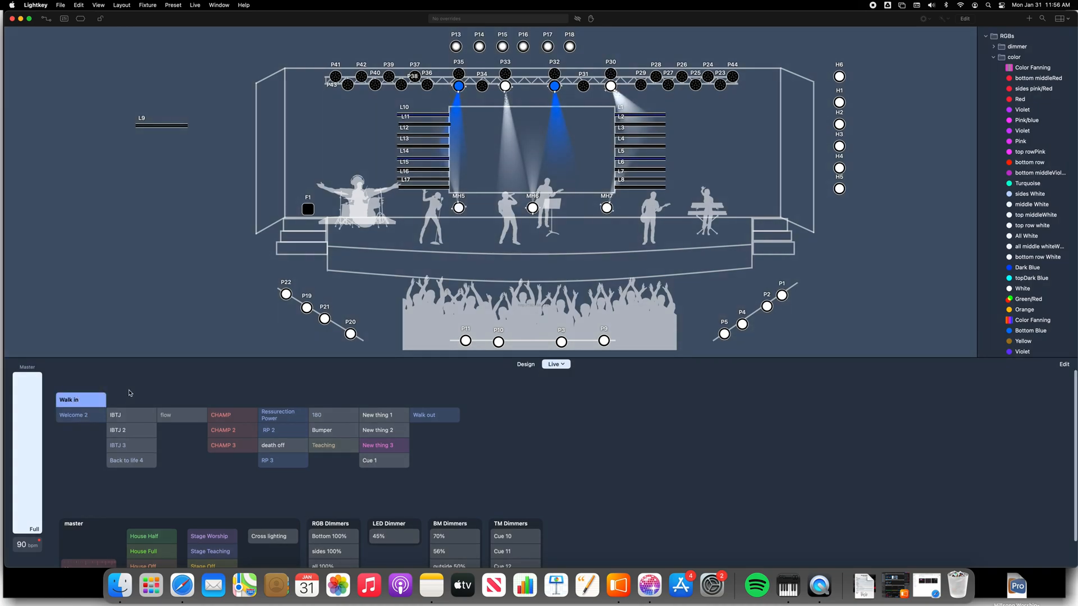
pyautogui.press('super+h')
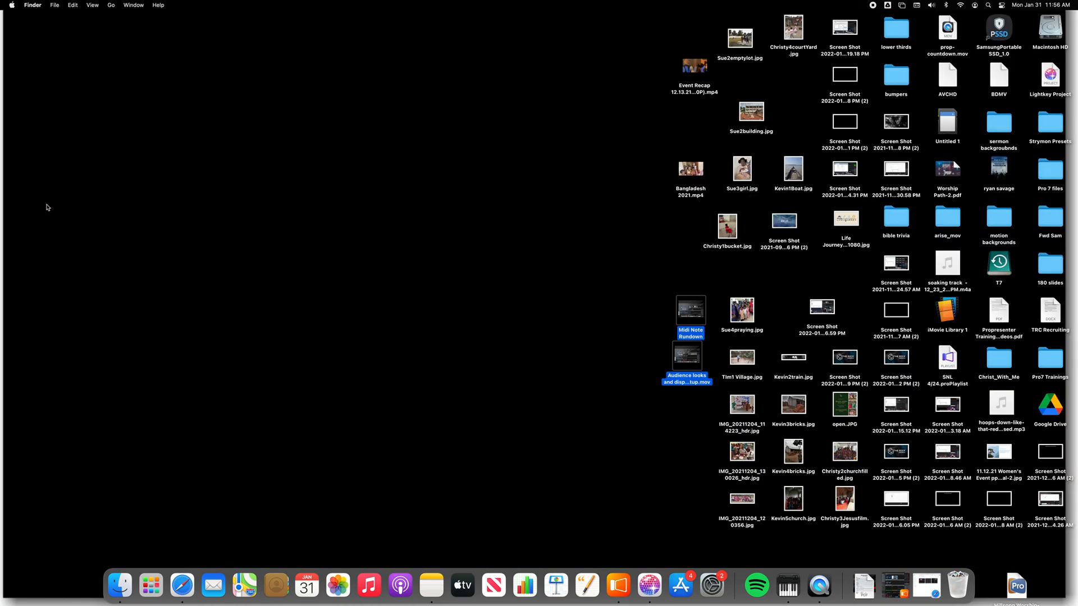